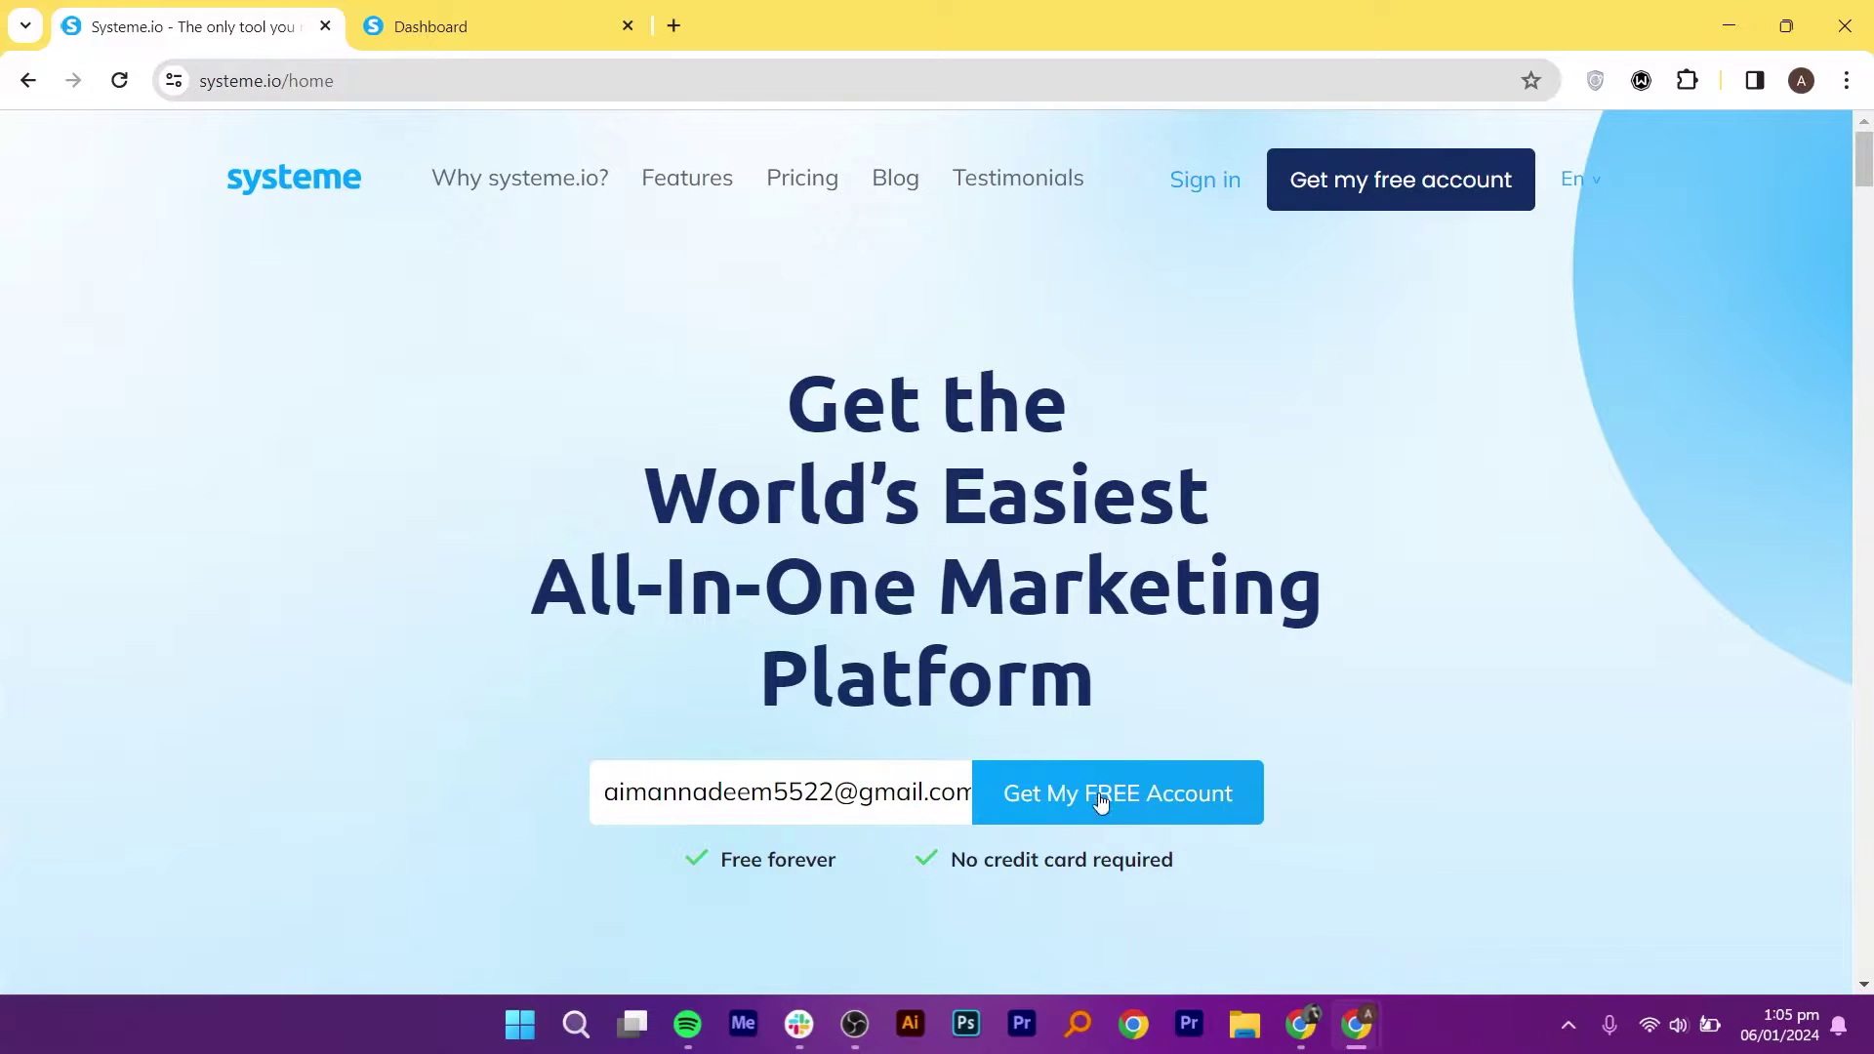
- Switch to the Systeme.io dashboard tab showing 0 new leads over 31 days
{"action": "left_click", "coordinate": [442, 24]}
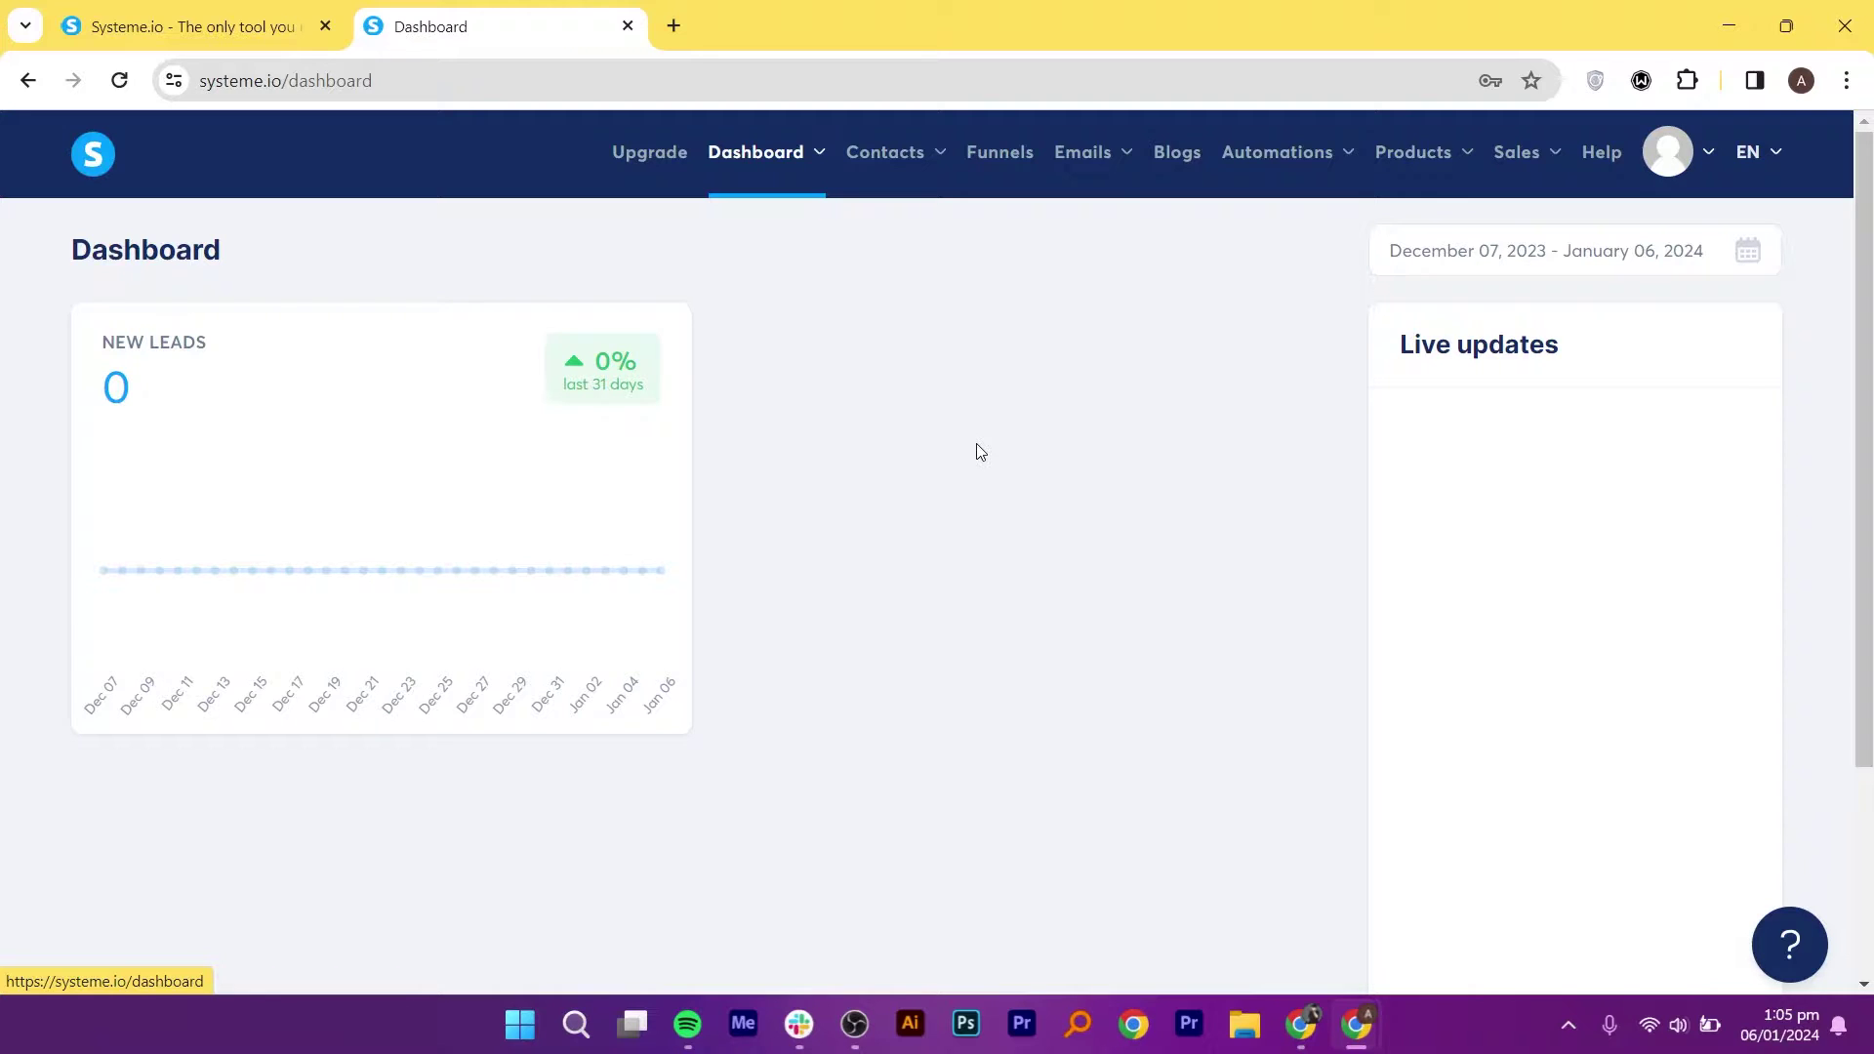
- Create a Sell funnel named 'project 1' priced in Australian Dollar
{"action": "left_click", "coordinate": [1004, 163]}
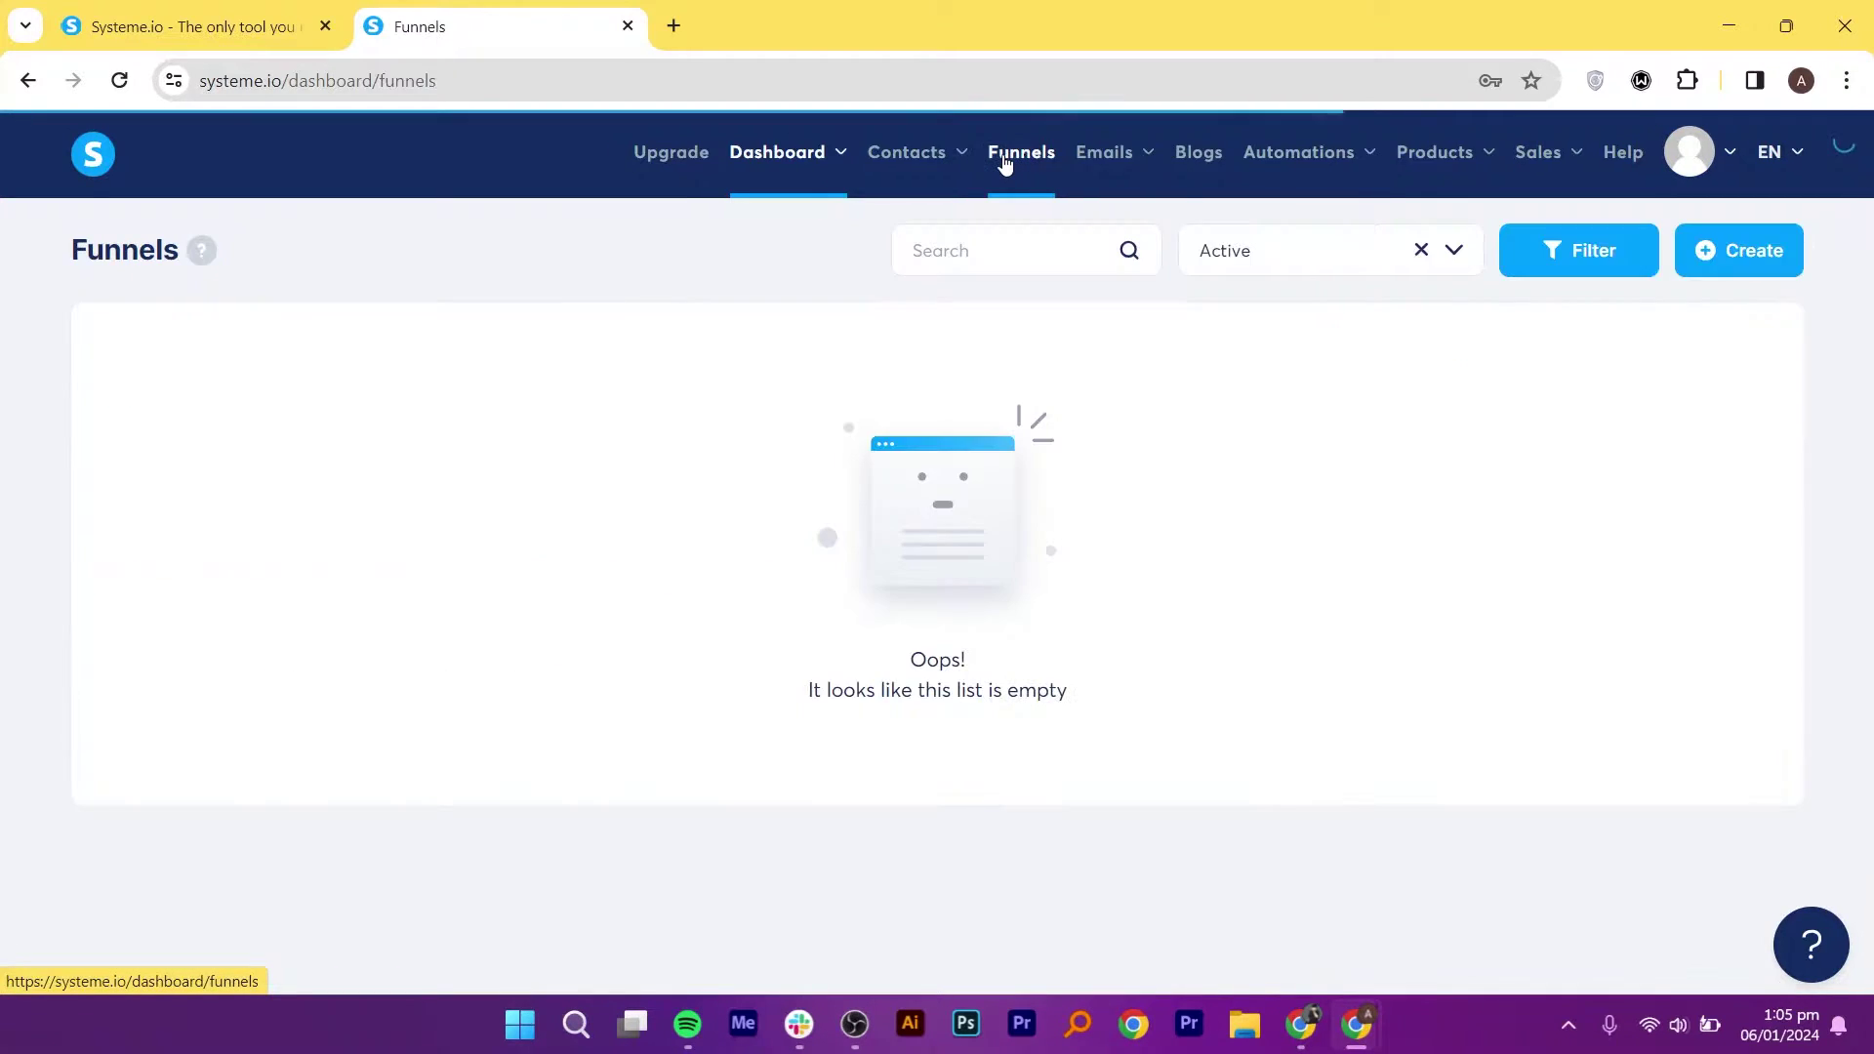
{"action": "left_click", "coordinate": [1727, 252]}
{"action": "left_click", "coordinate": [636, 371]}
{"action": "type", "text": "project "}
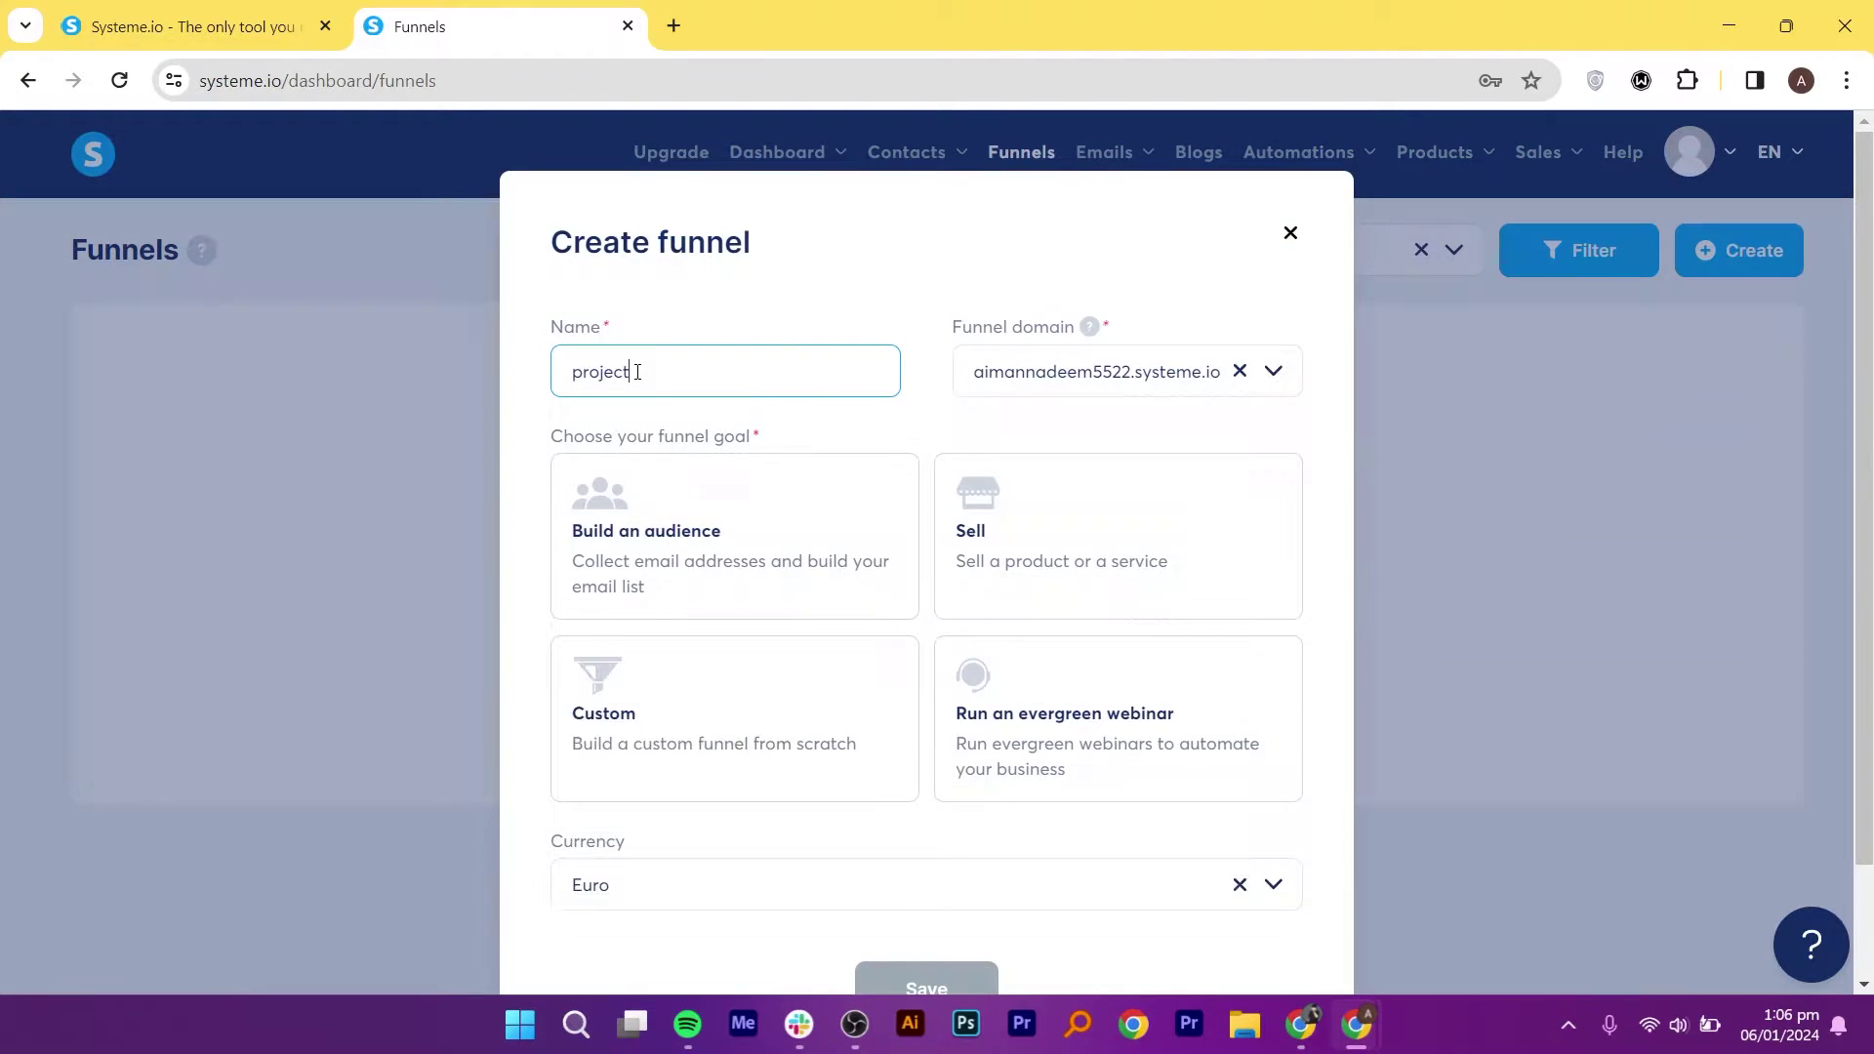
{"action": "type", "text": "1"}
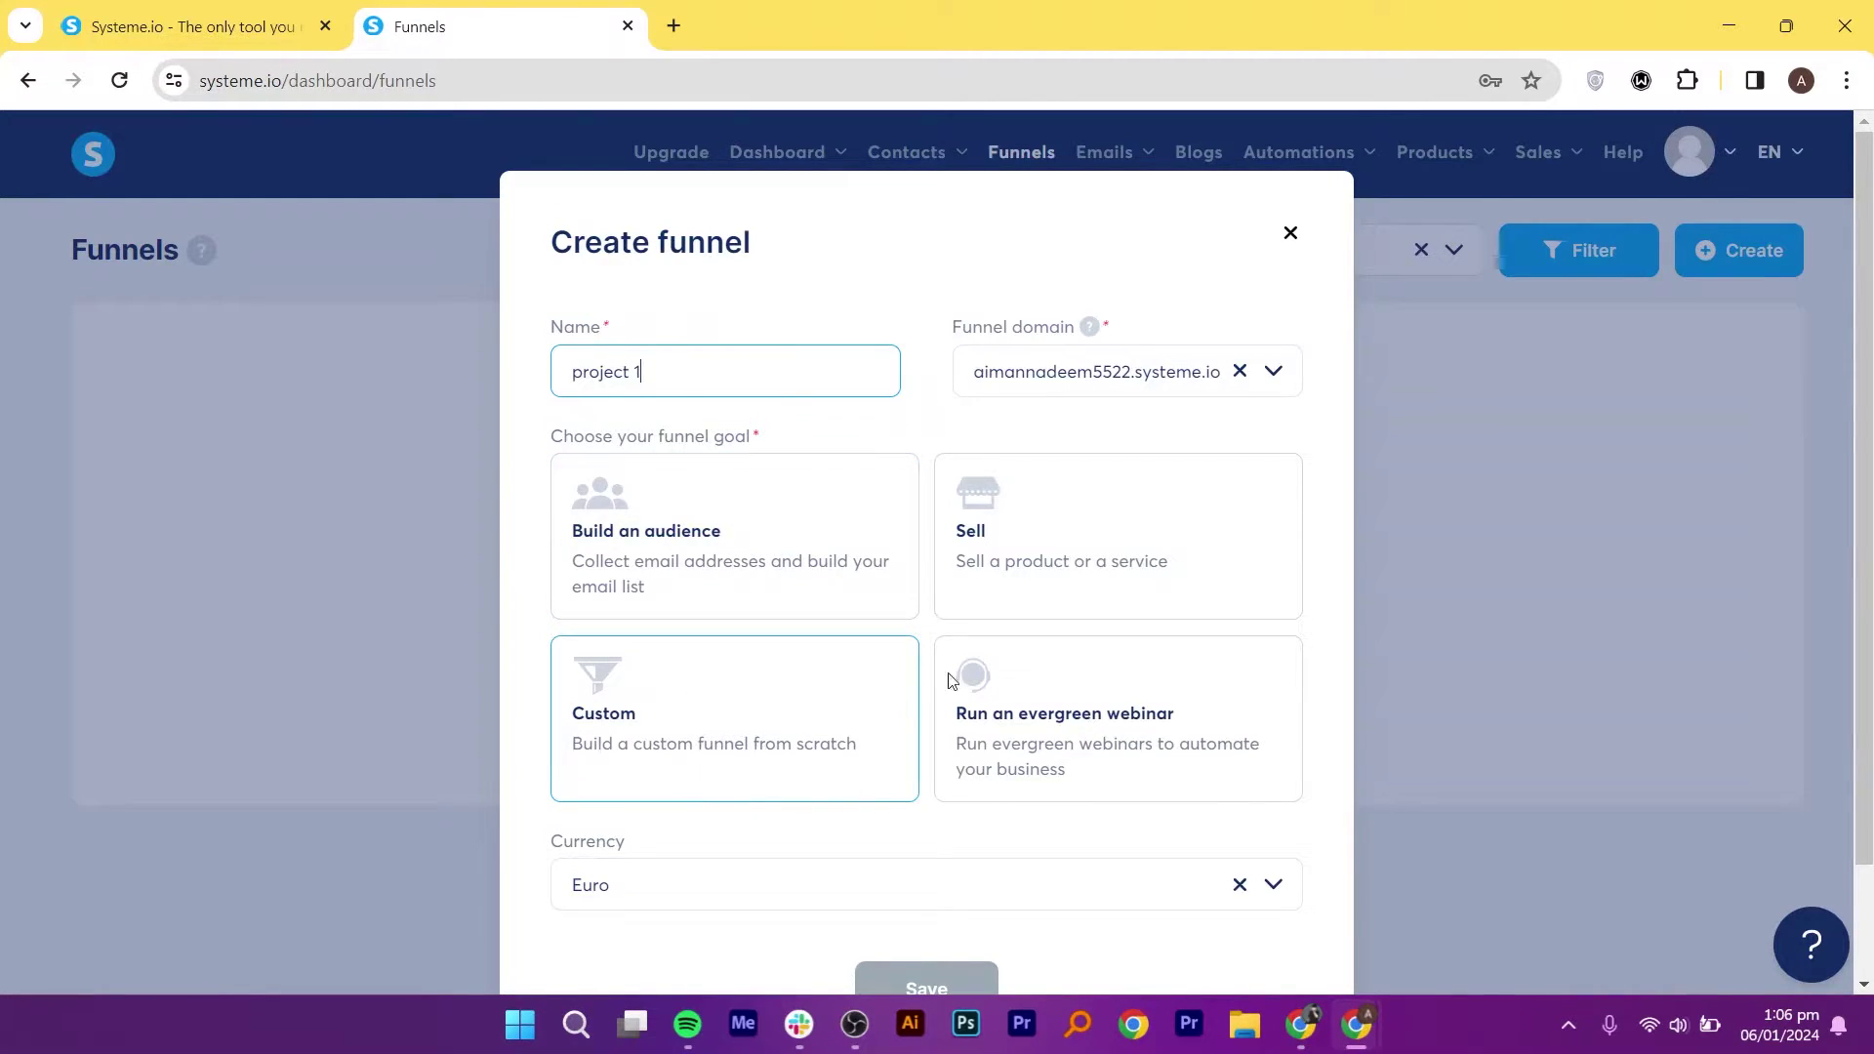
{"action": "left_click", "coordinate": [1077, 523]}
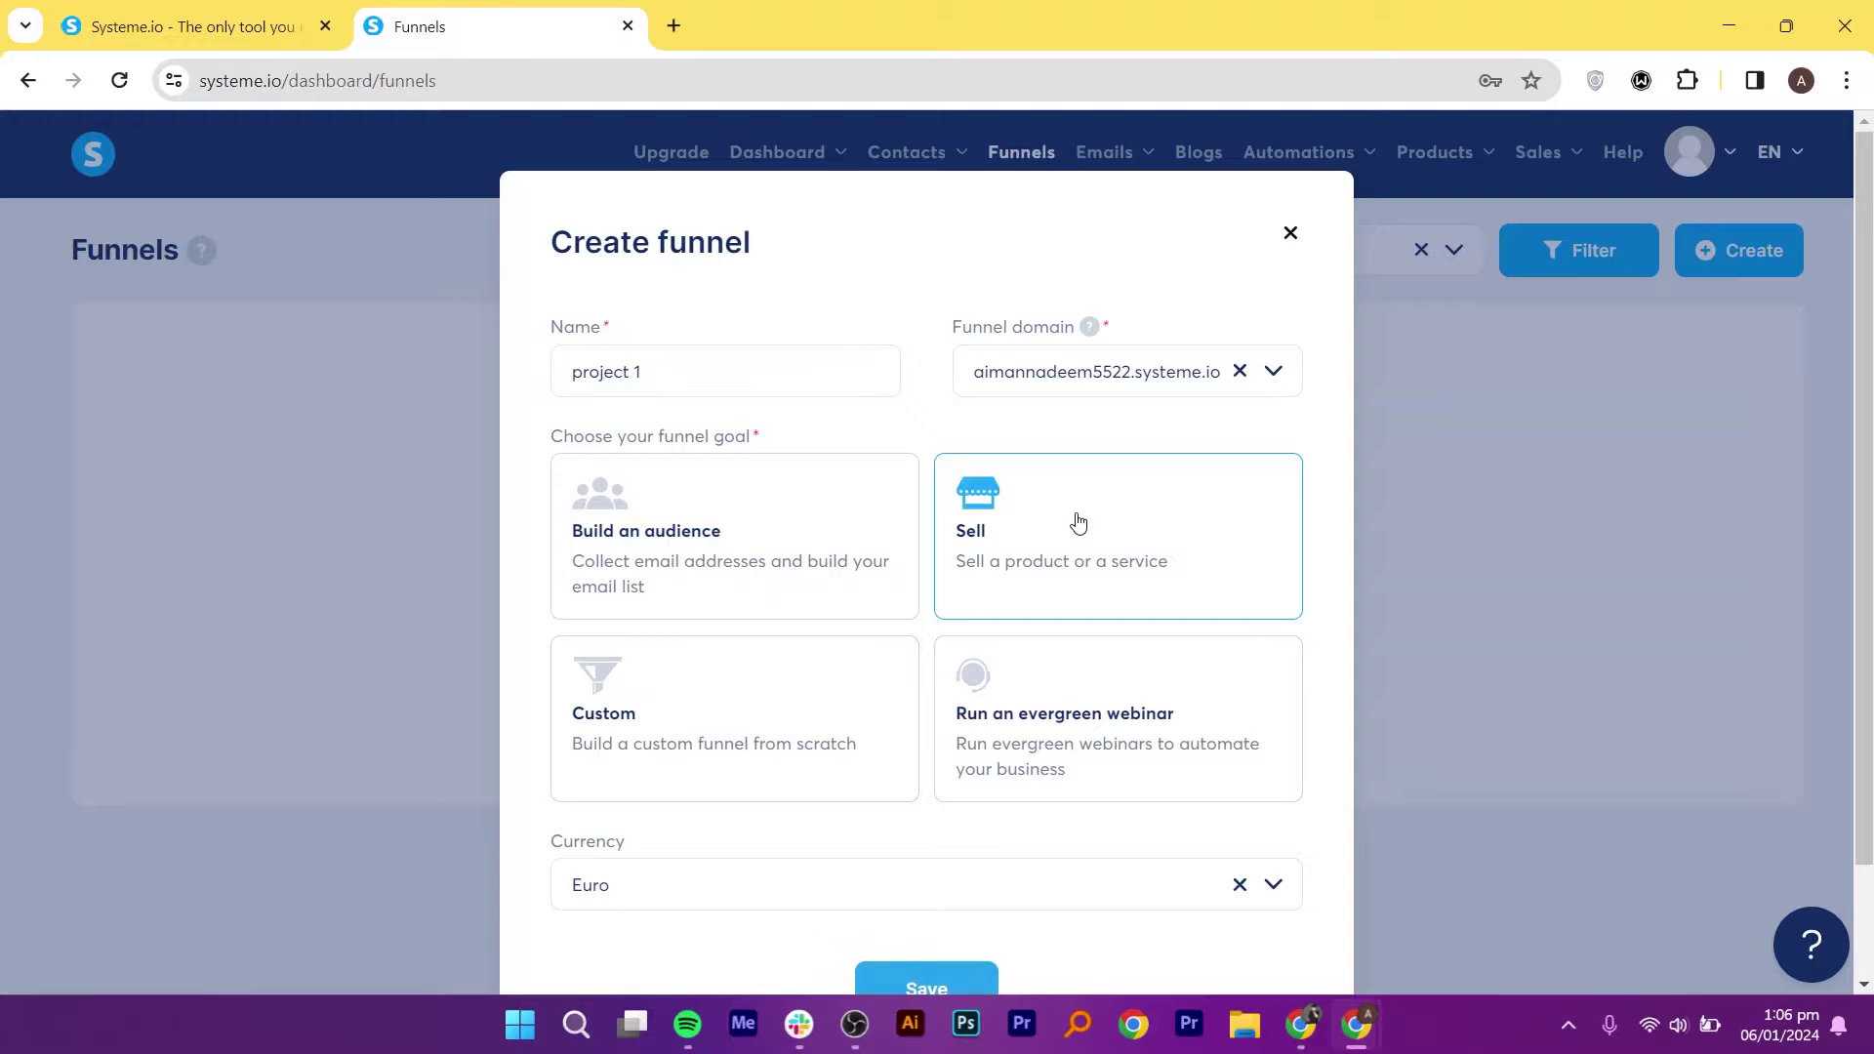
{"action": "left_click", "coordinate": [928, 888]}
{"action": "left_click", "coordinate": [839, 545]}
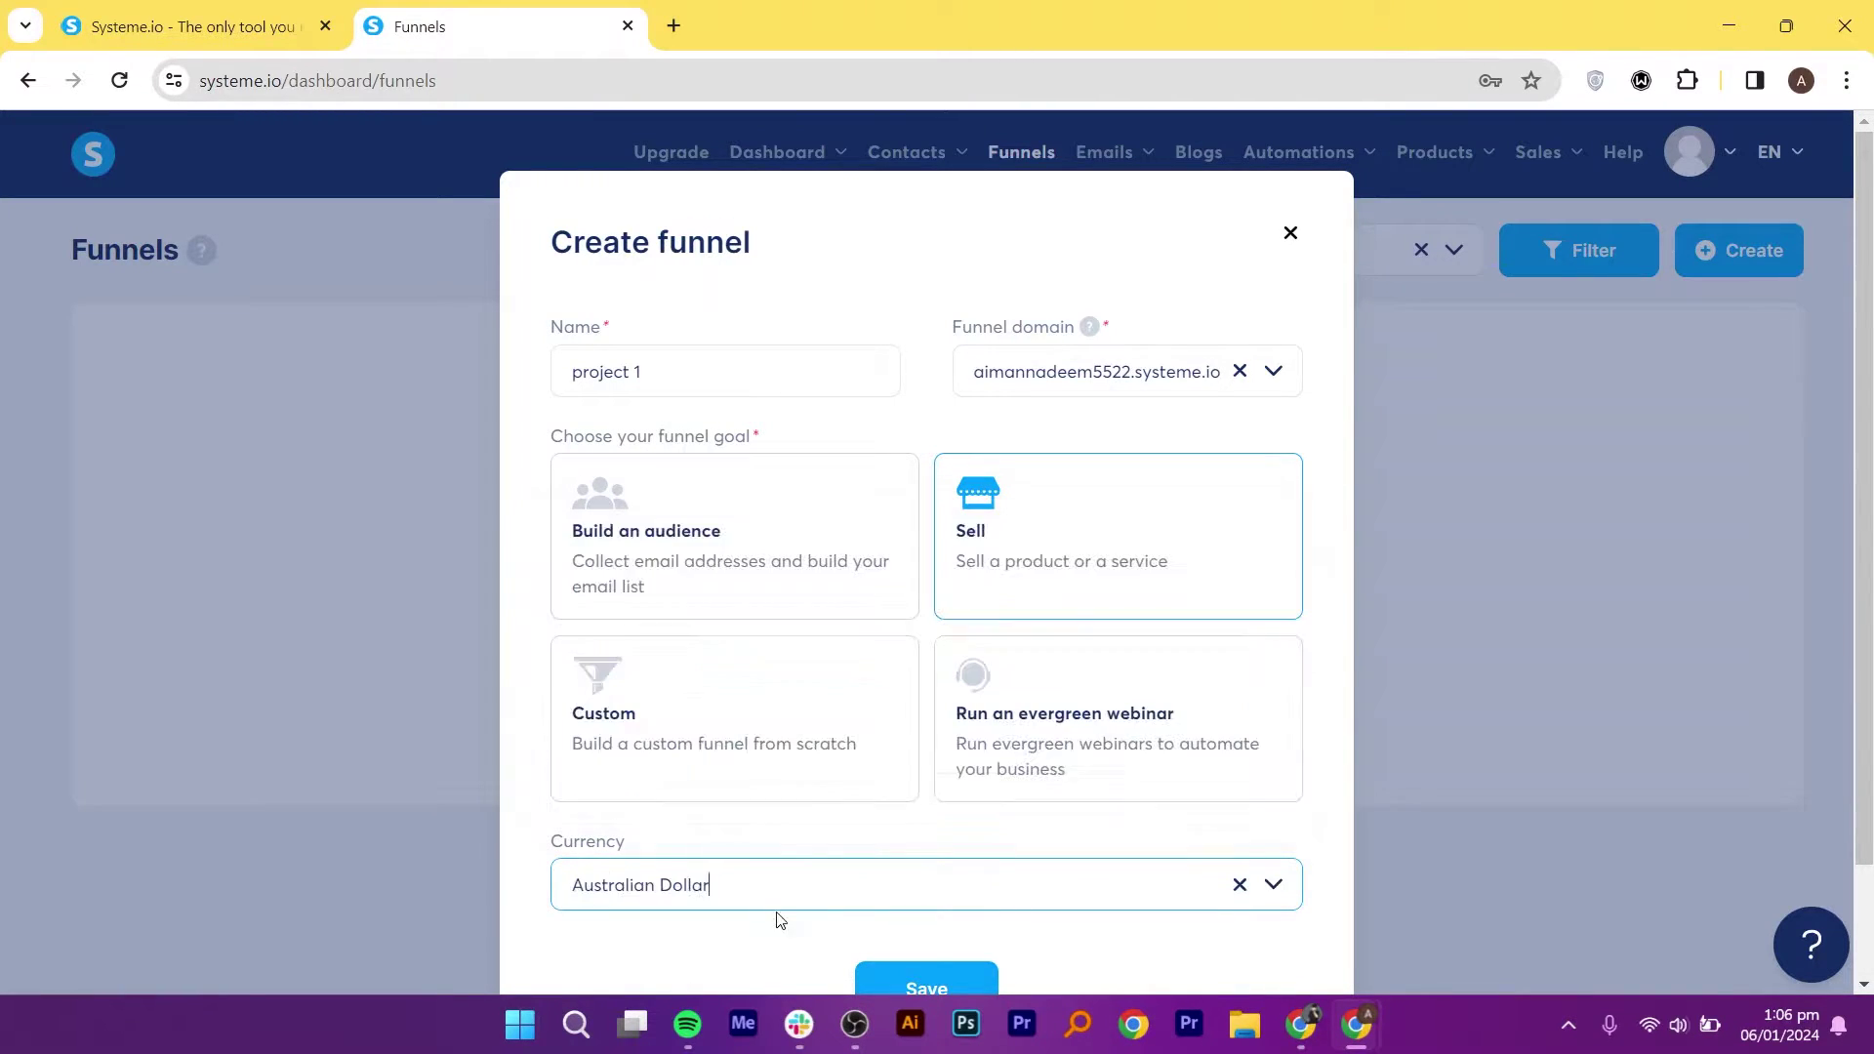
{"action": "left_click", "coordinate": [925, 988]}
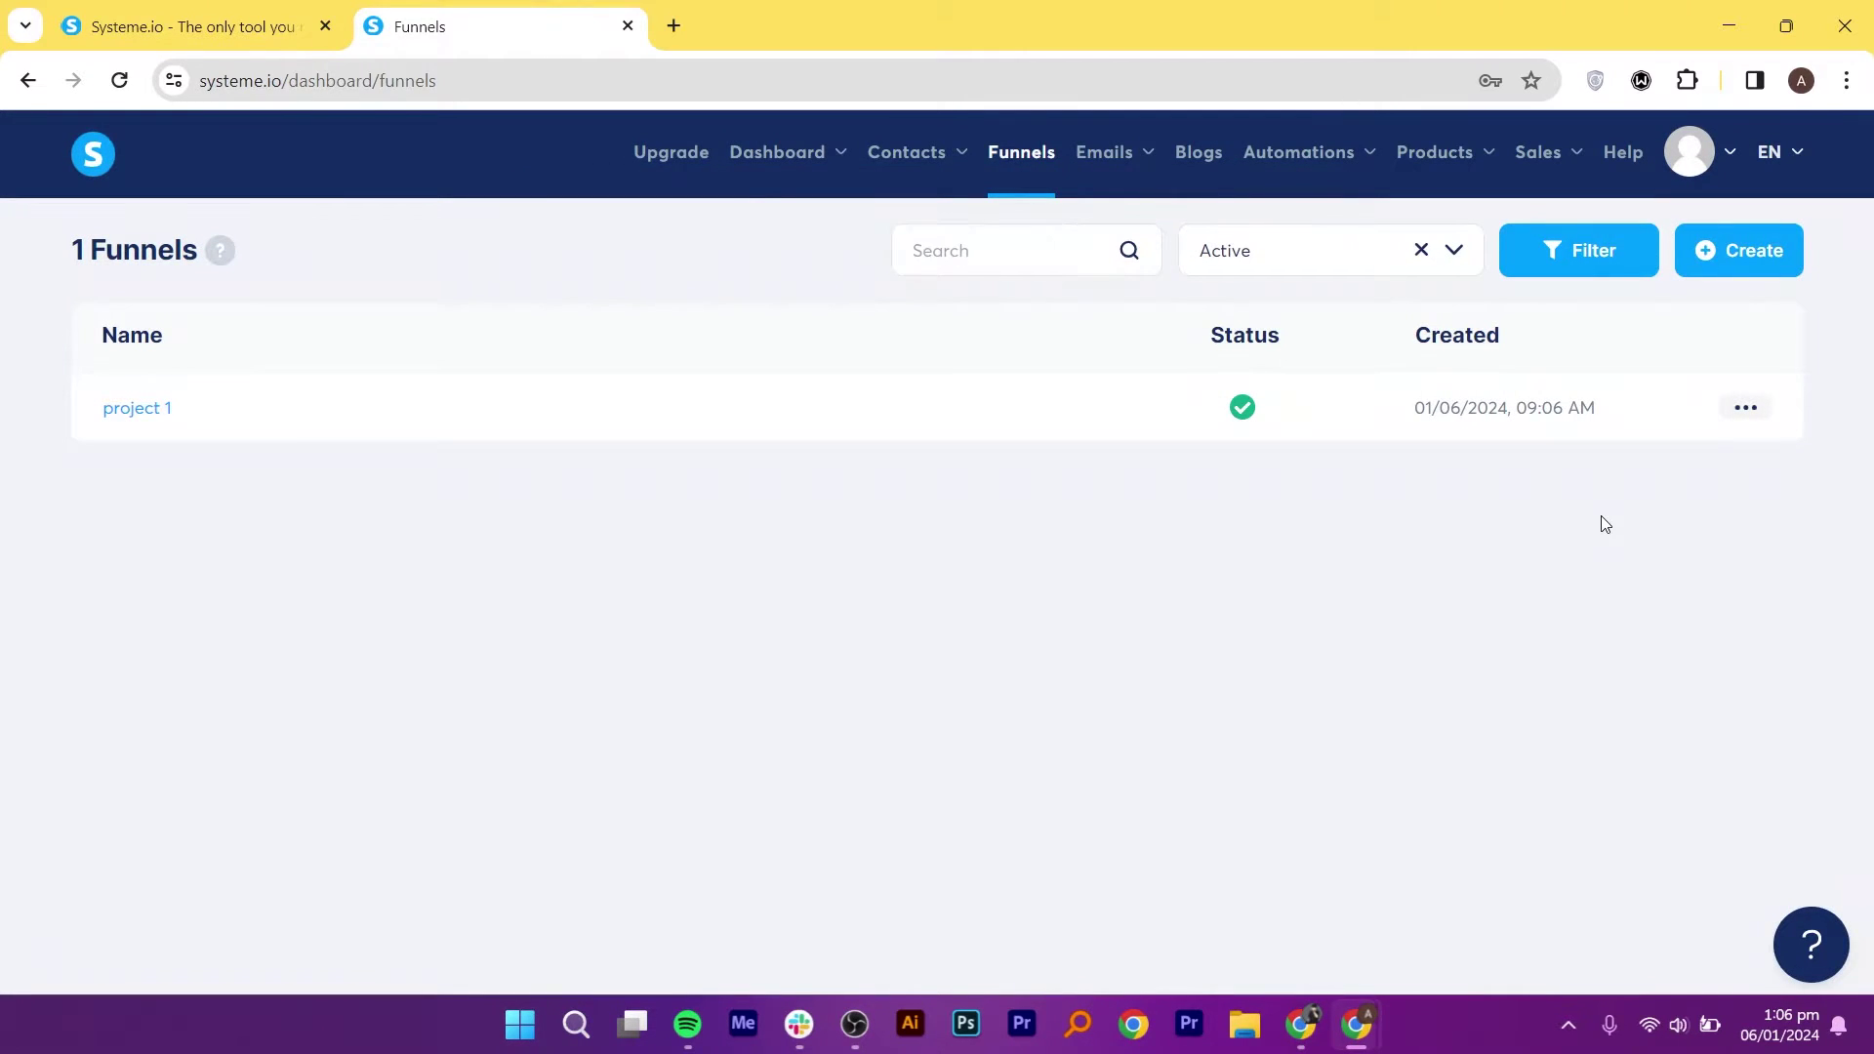
- Open the project 1 funnel and browse the order-form template grid
{"action": "left_click", "coordinate": [1746, 410]}
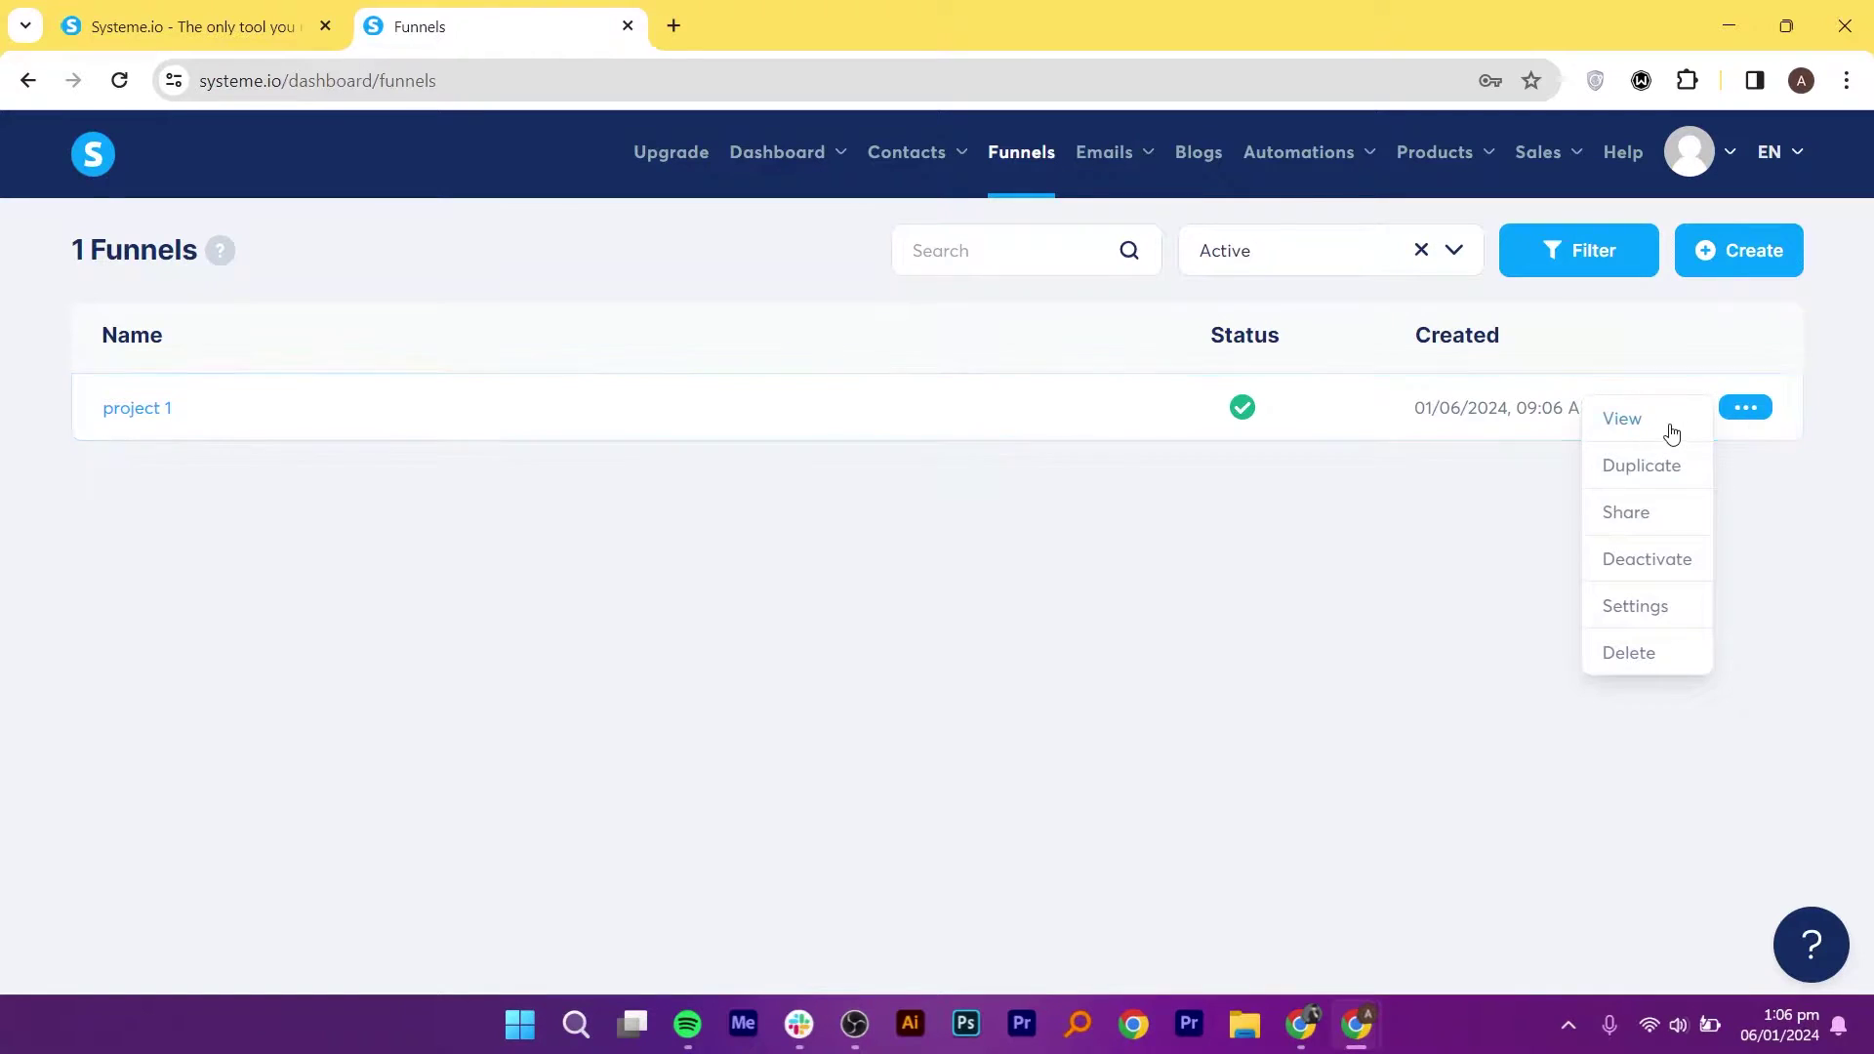
{"action": "left_click", "coordinate": [1622, 420]}
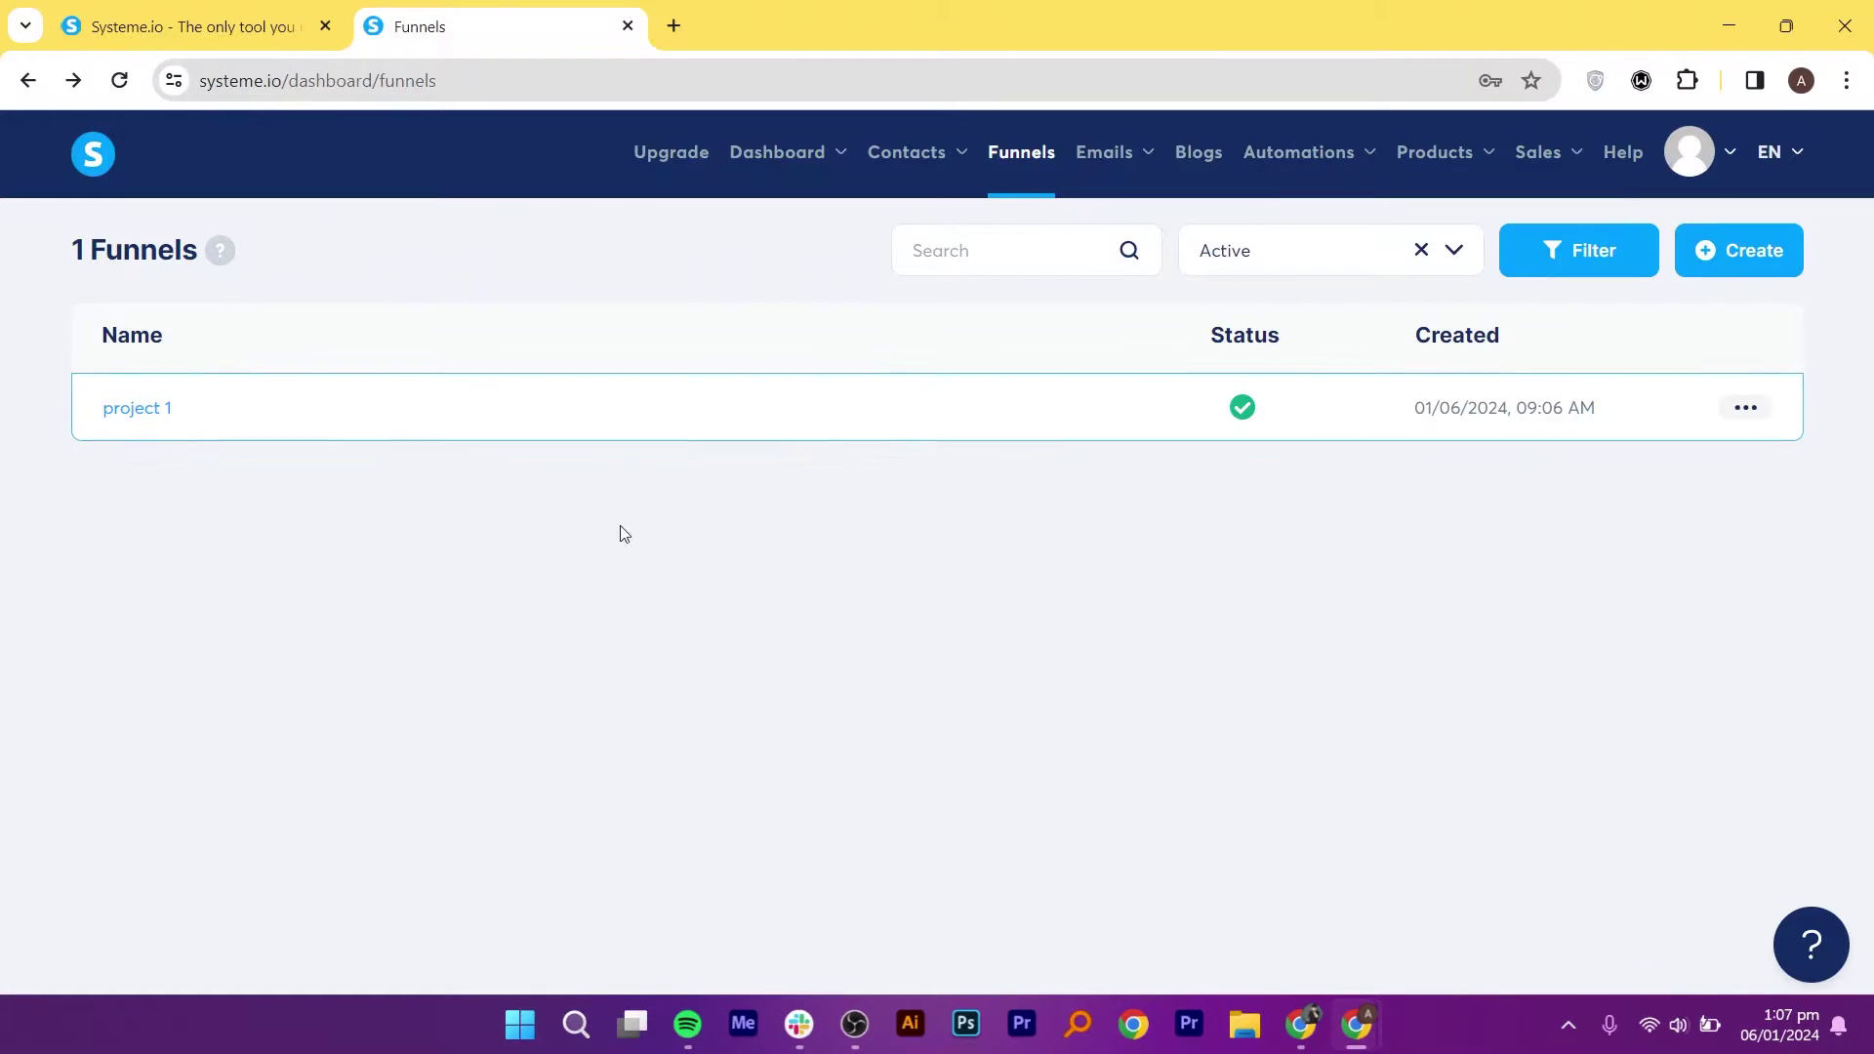
{"action": "left_click", "coordinate": [167, 419]}
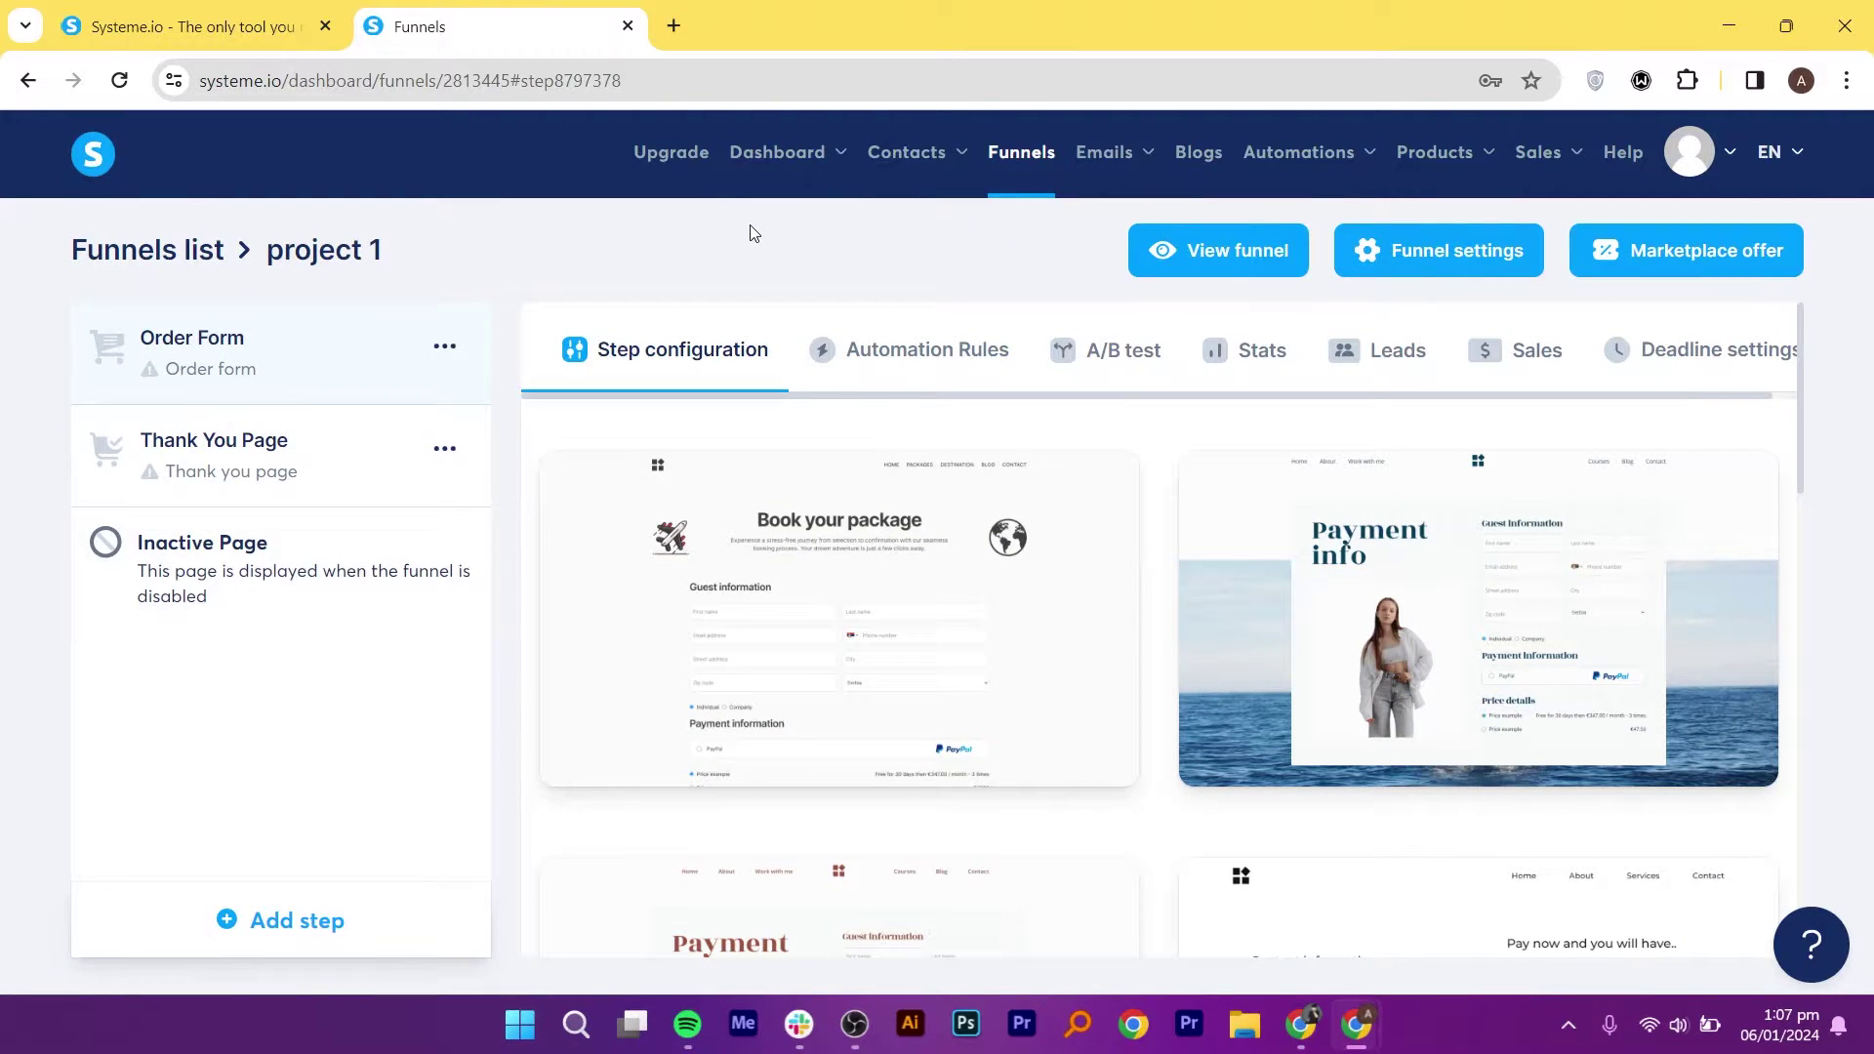
{"action": "mouse_move", "coordinate": [1525, 652]}
{"action": "left_click_drag", "start_coordinate": [1796, 430], "coordinate": [1799, 810]}
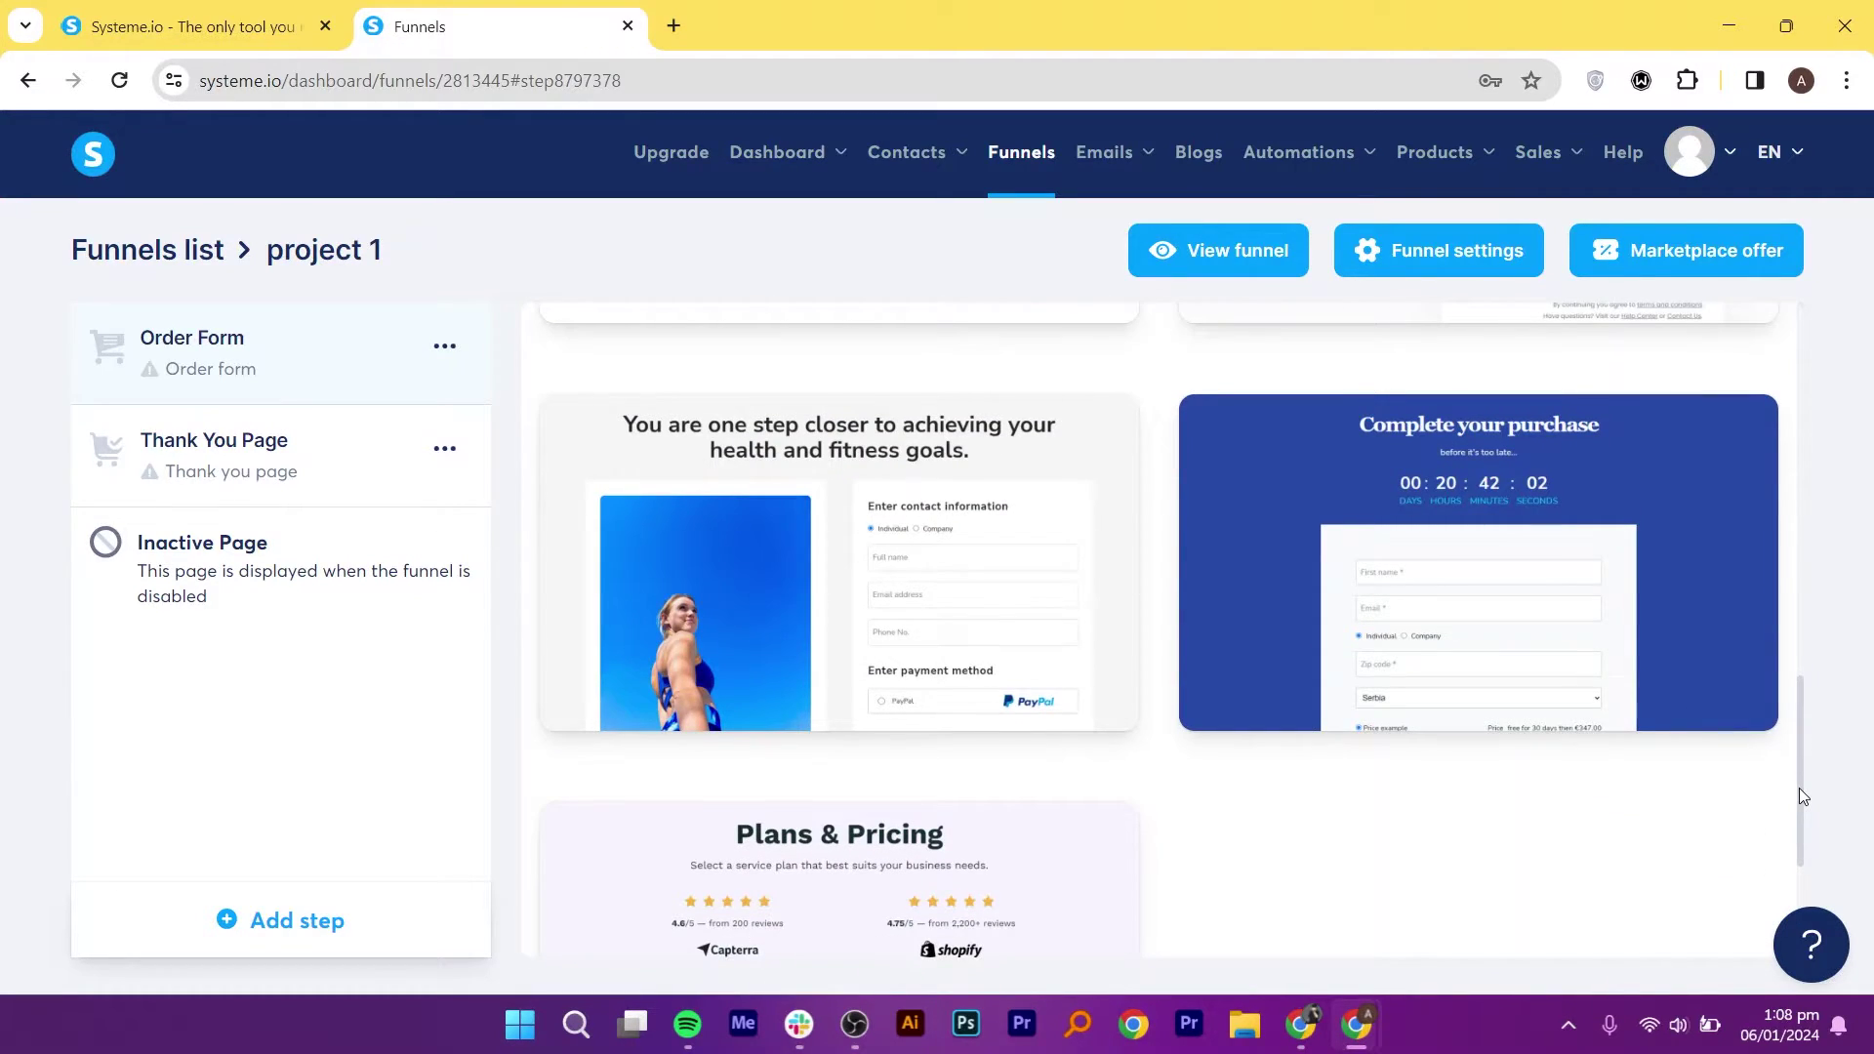
{"action": "scroll", "coordinate": [1501, 626], "scroll_direction": "up", "scroll_amount": 1}
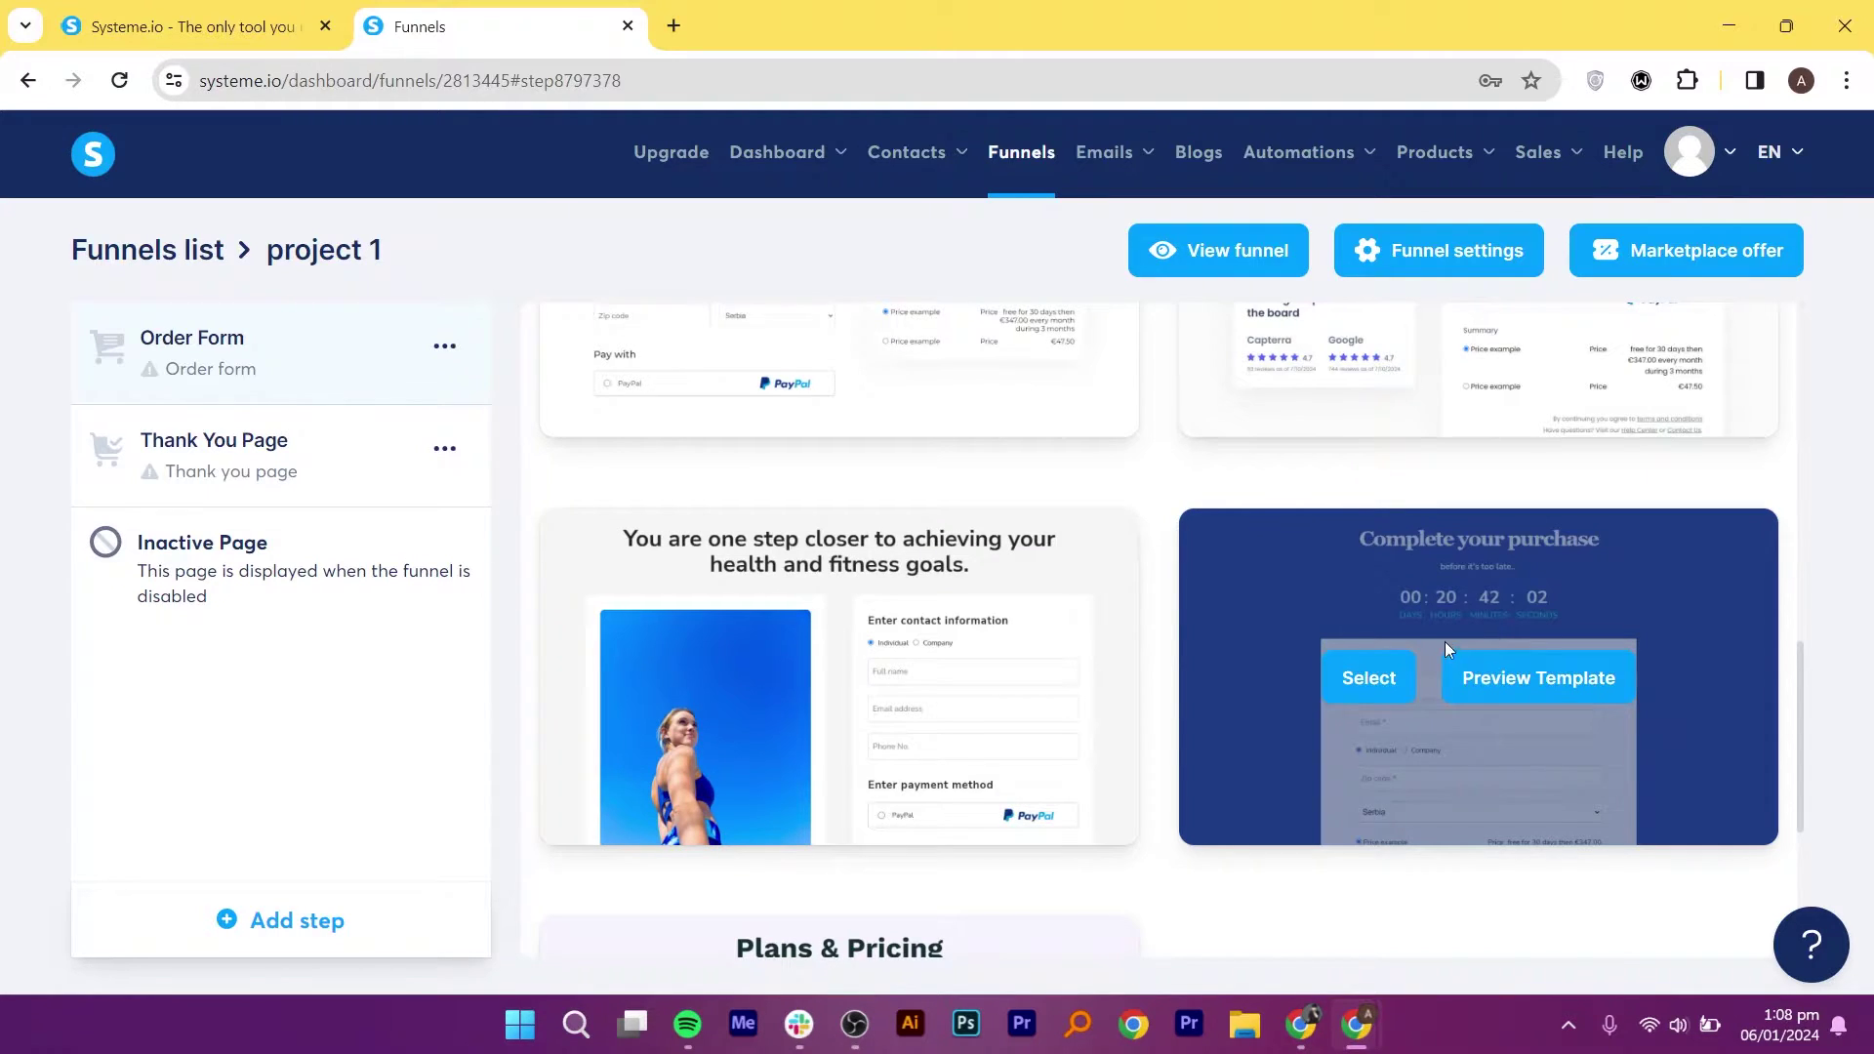
- Apply the 'Complete your purchase' template to the Order Form step and open the page for editing
{"action": "left_click", "coordinate": [1374, 678]}
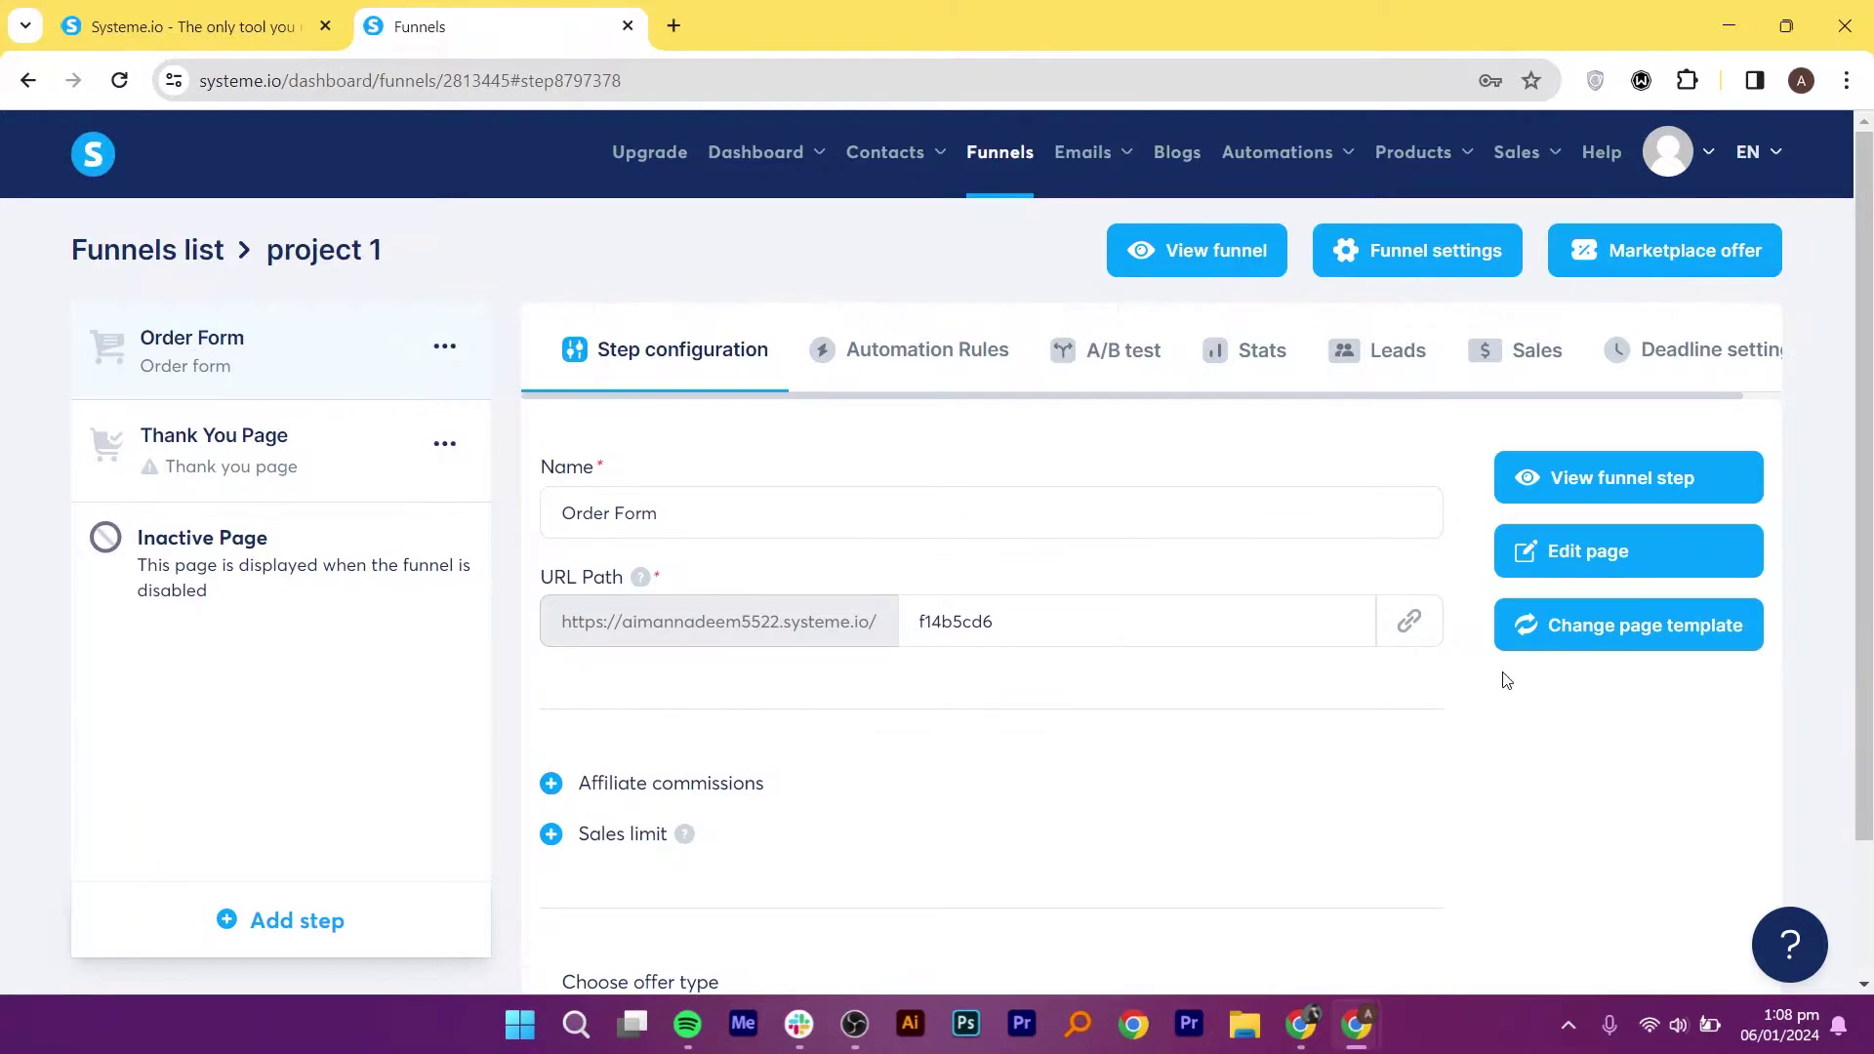
{"action": "left_click", "coordinate": [1550, 544]}
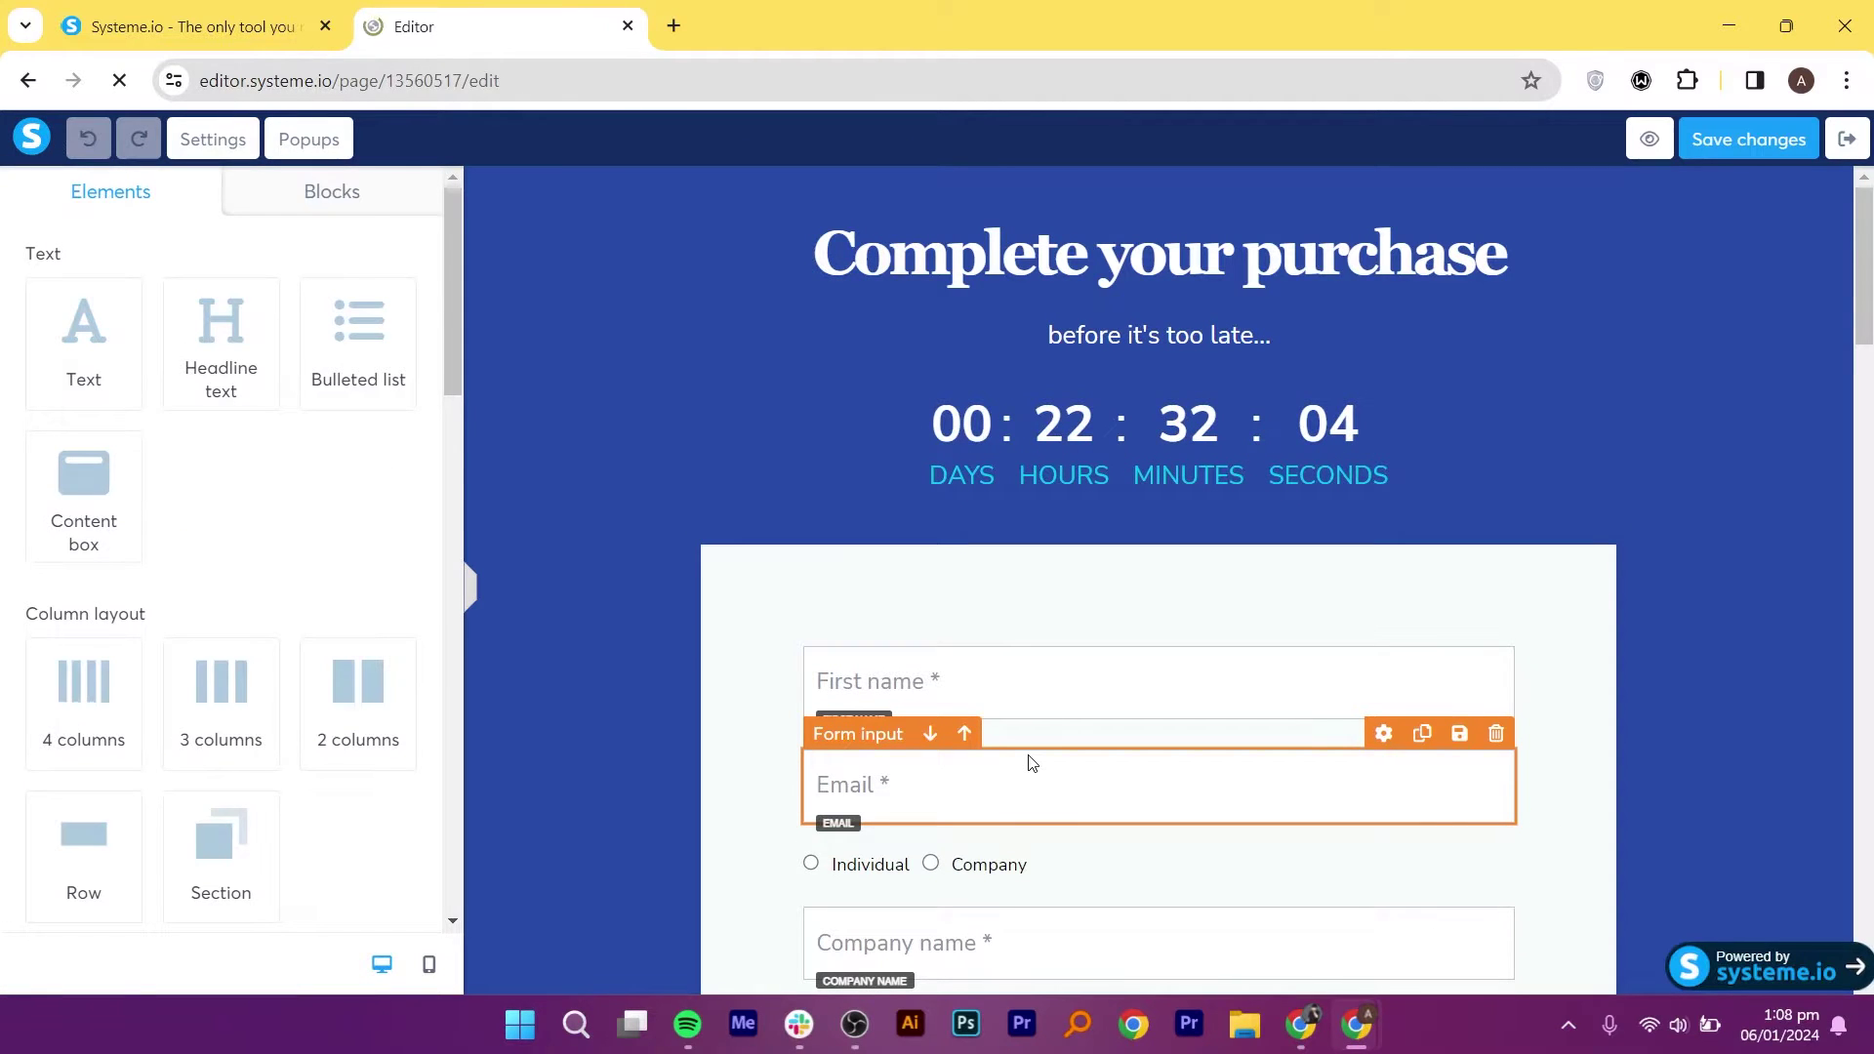
{"action": "scroll", "coordinate": [1032, 762], "scroll_direction": "down", "scroll_amount": 4}
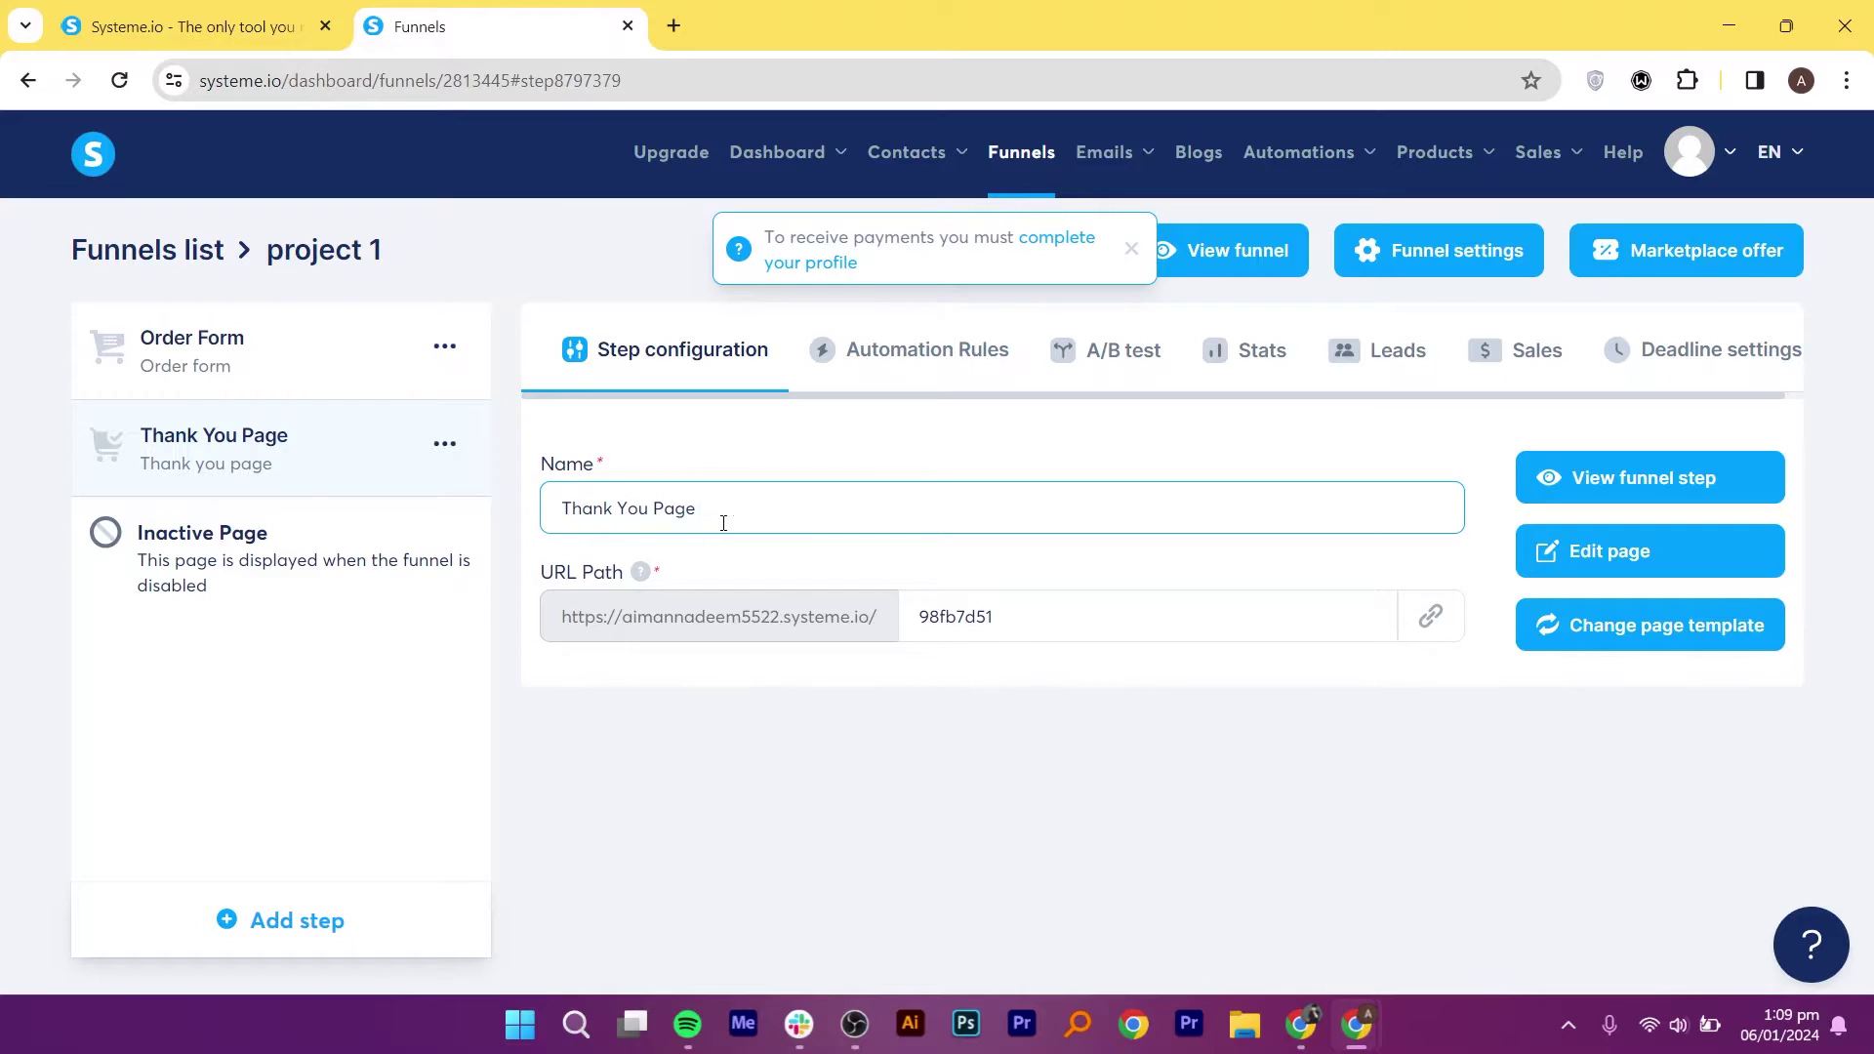
- Leave the Thank You Page URL path unchanged and switch to the Order Form step
{"action": "double_click", "coordinate": [1024, 622]}
{"action": "left_click", "coordinate": [1024, 622]}
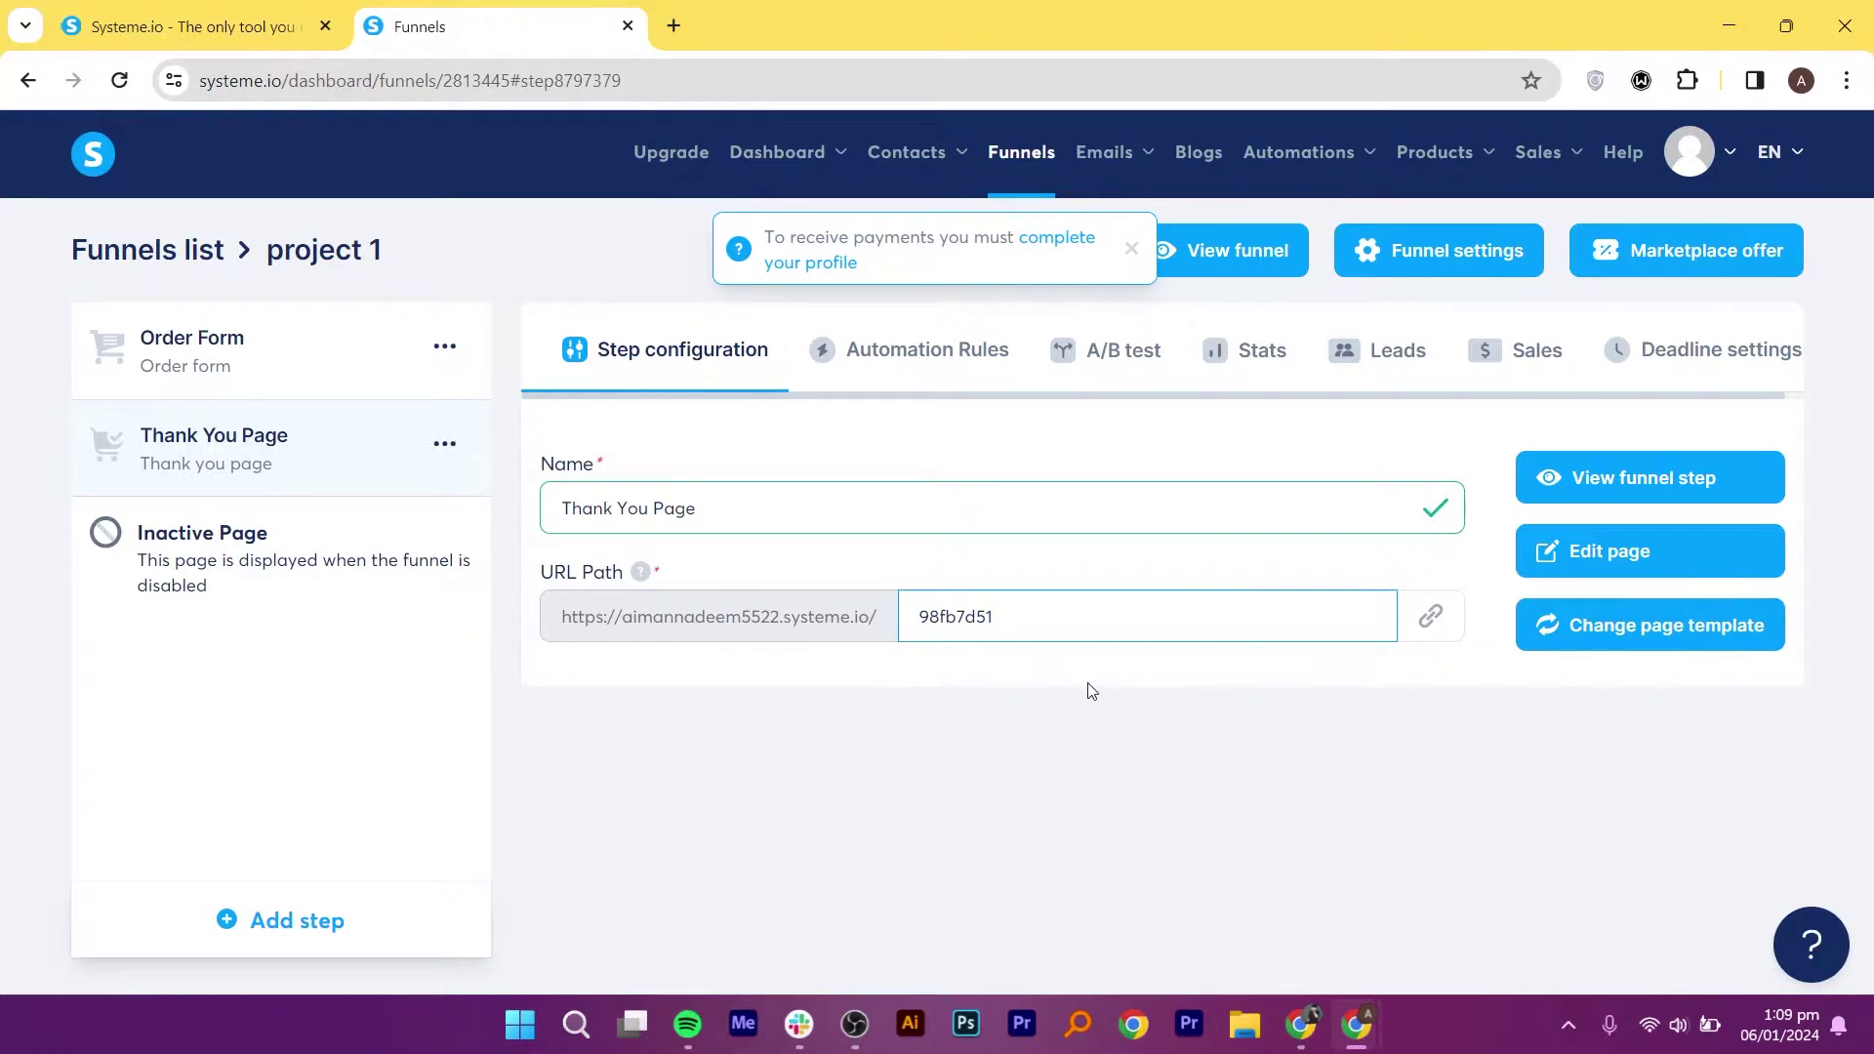
{"action": "left_click", "coordinate": [1121, 701]}
{"action": "left_click", "coordinate": [258, 320]}
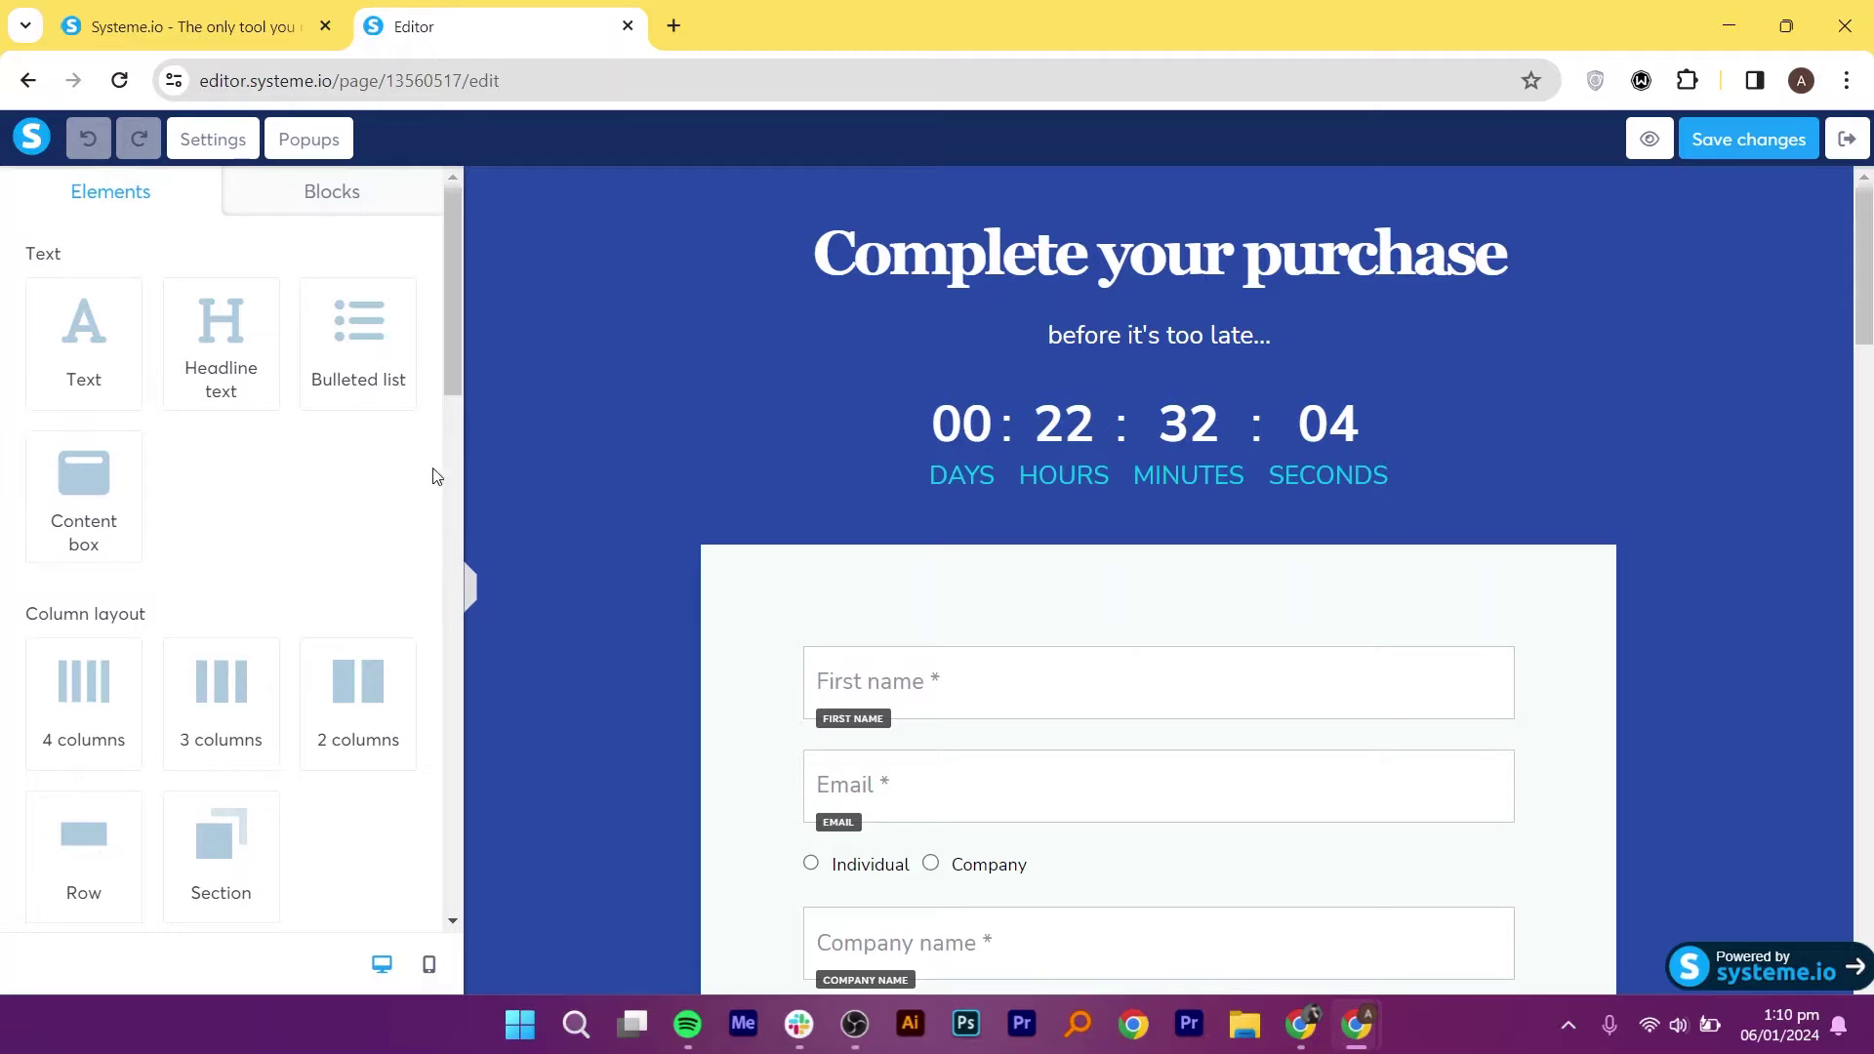
- Replace the headline with 'Digital product' at font size 58 and letter spacing 1
{"action": "left_click_drag", "start_coordinate": [453, 361], "coordinate": [447, 454]}
{"action": "left_click", "coordinate": [1259, 249]}
{"action": "left_click", "coordinate": [1516, 246]}
{"action": "key", "text": "ctrl+a"}
{"action": "type", "text": "Digital "}
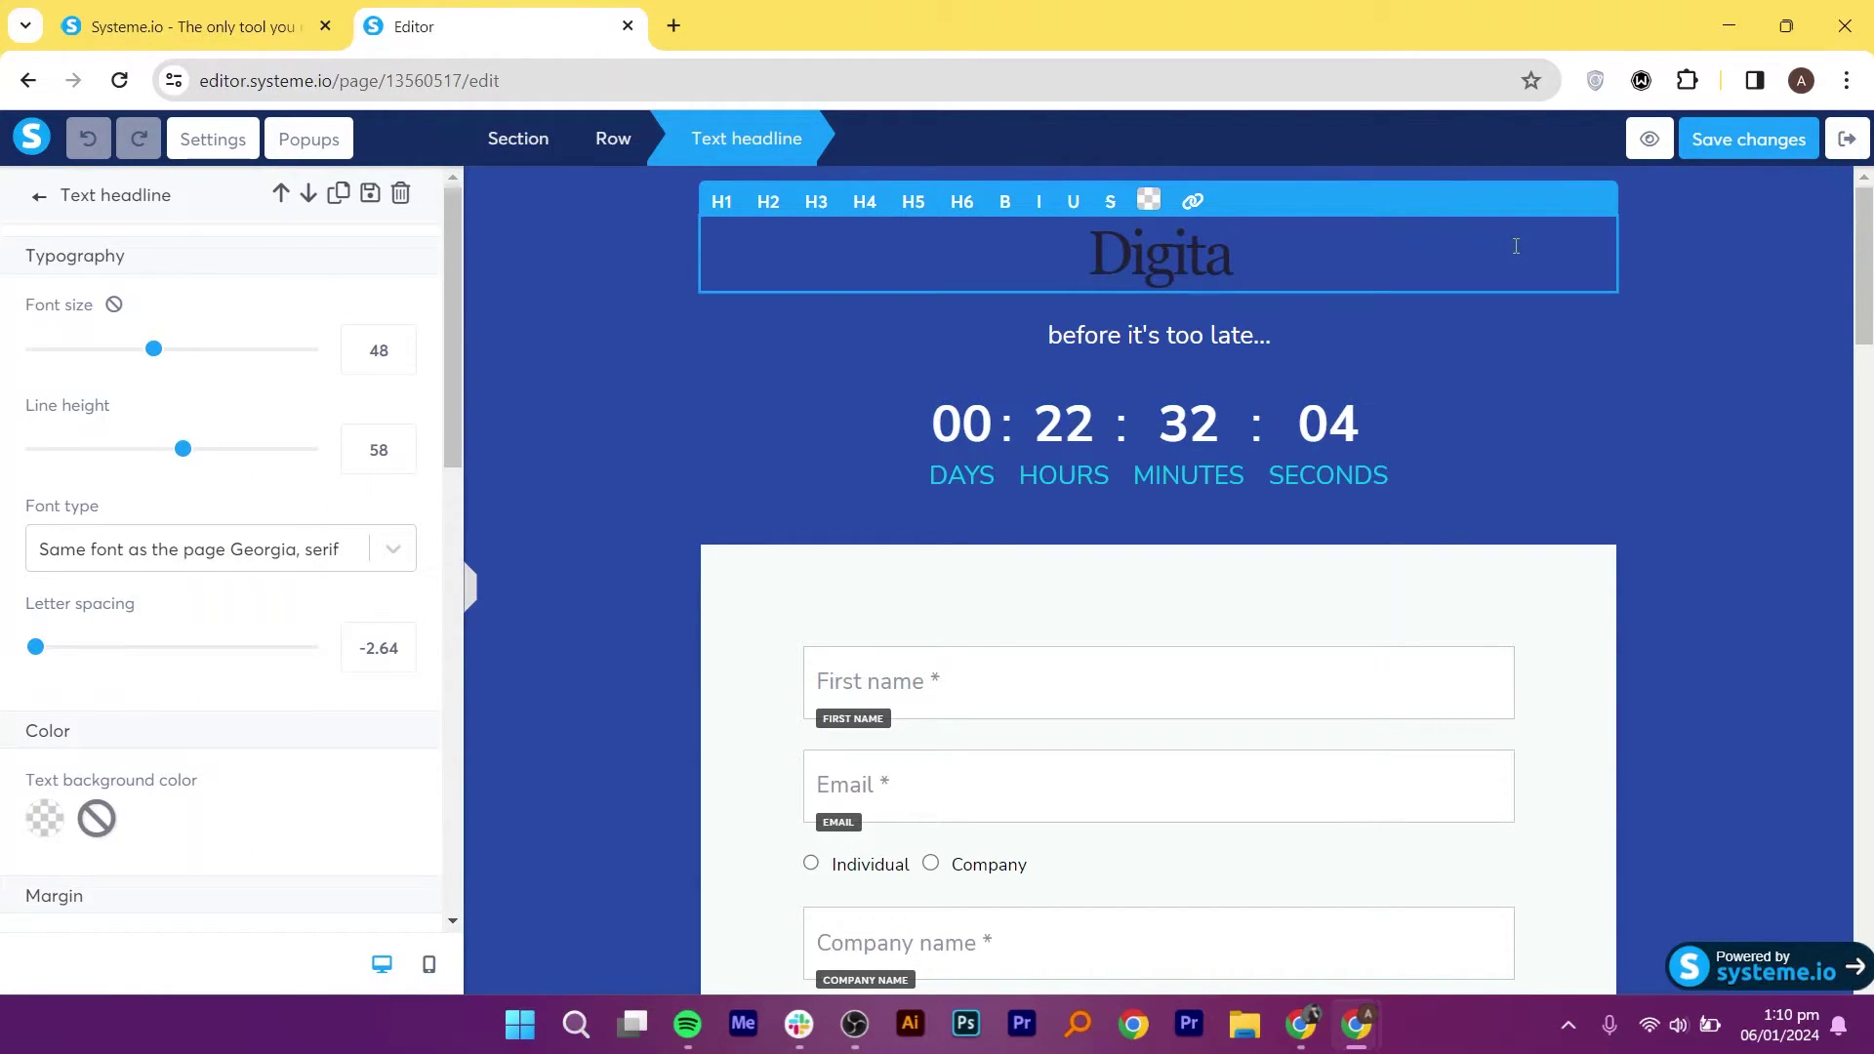
{"action": "type", "text": "product"}
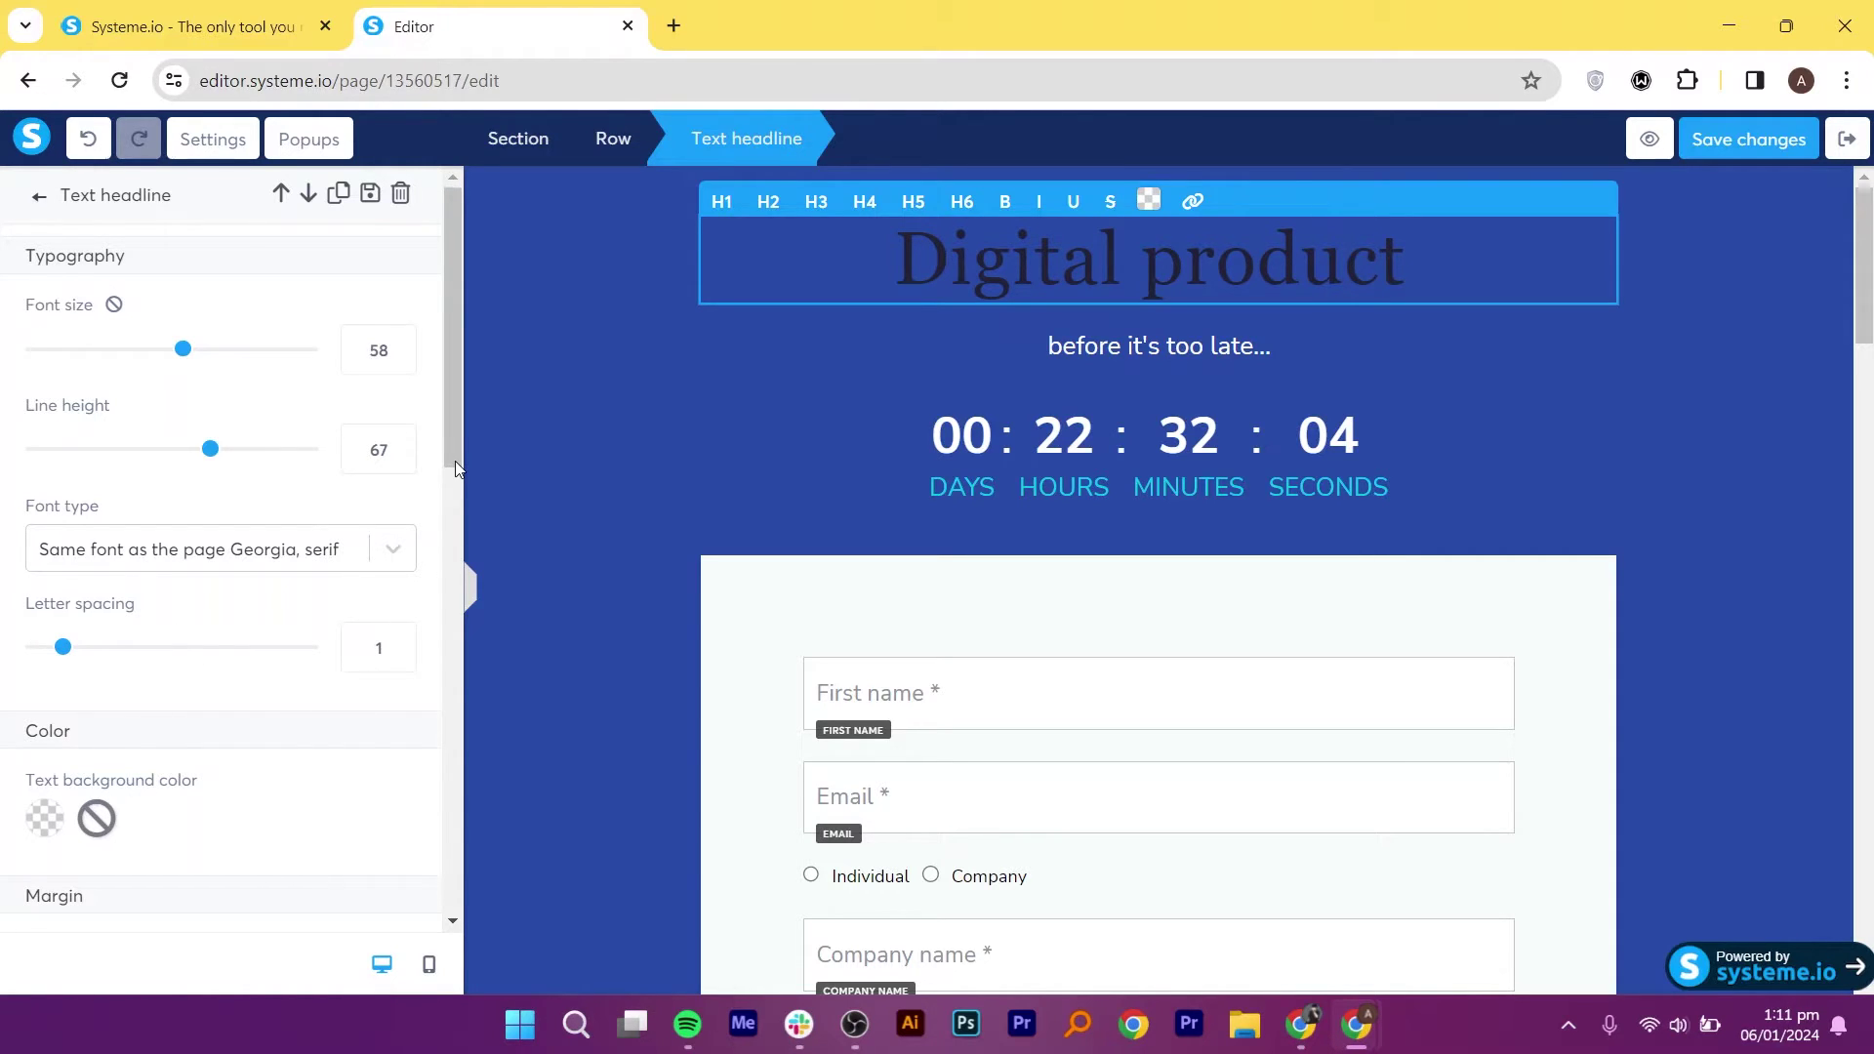
{"action": "scroll", "coordinate": [292, 586], "scroll_direction": "down", "scroll_amount": 3}
{"action": "left_click_drag", "start_coordinate": [1864, 283], "coordinate": [1869, 357]}
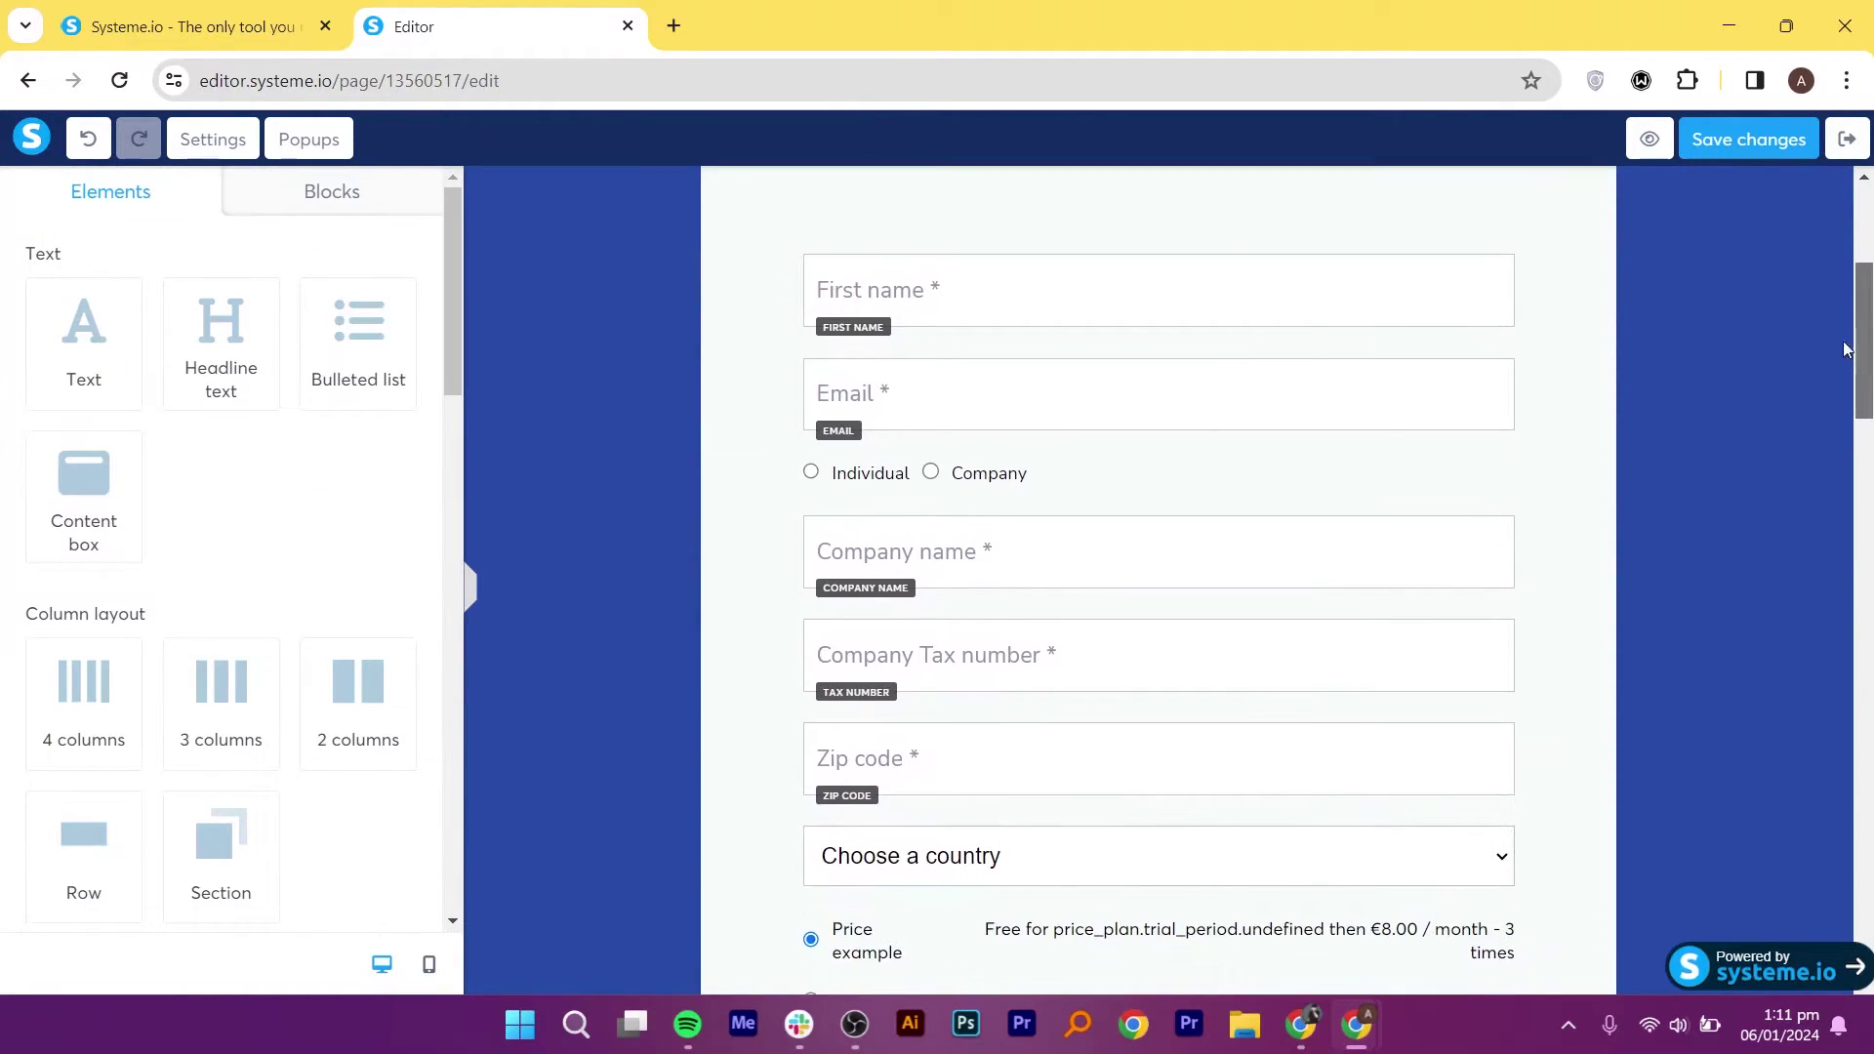
- Delete the Company Tax number input from the order form
{"action": "left_click", "coordinate": [970, 285]}
{"action": "key", "text": "Escape"}
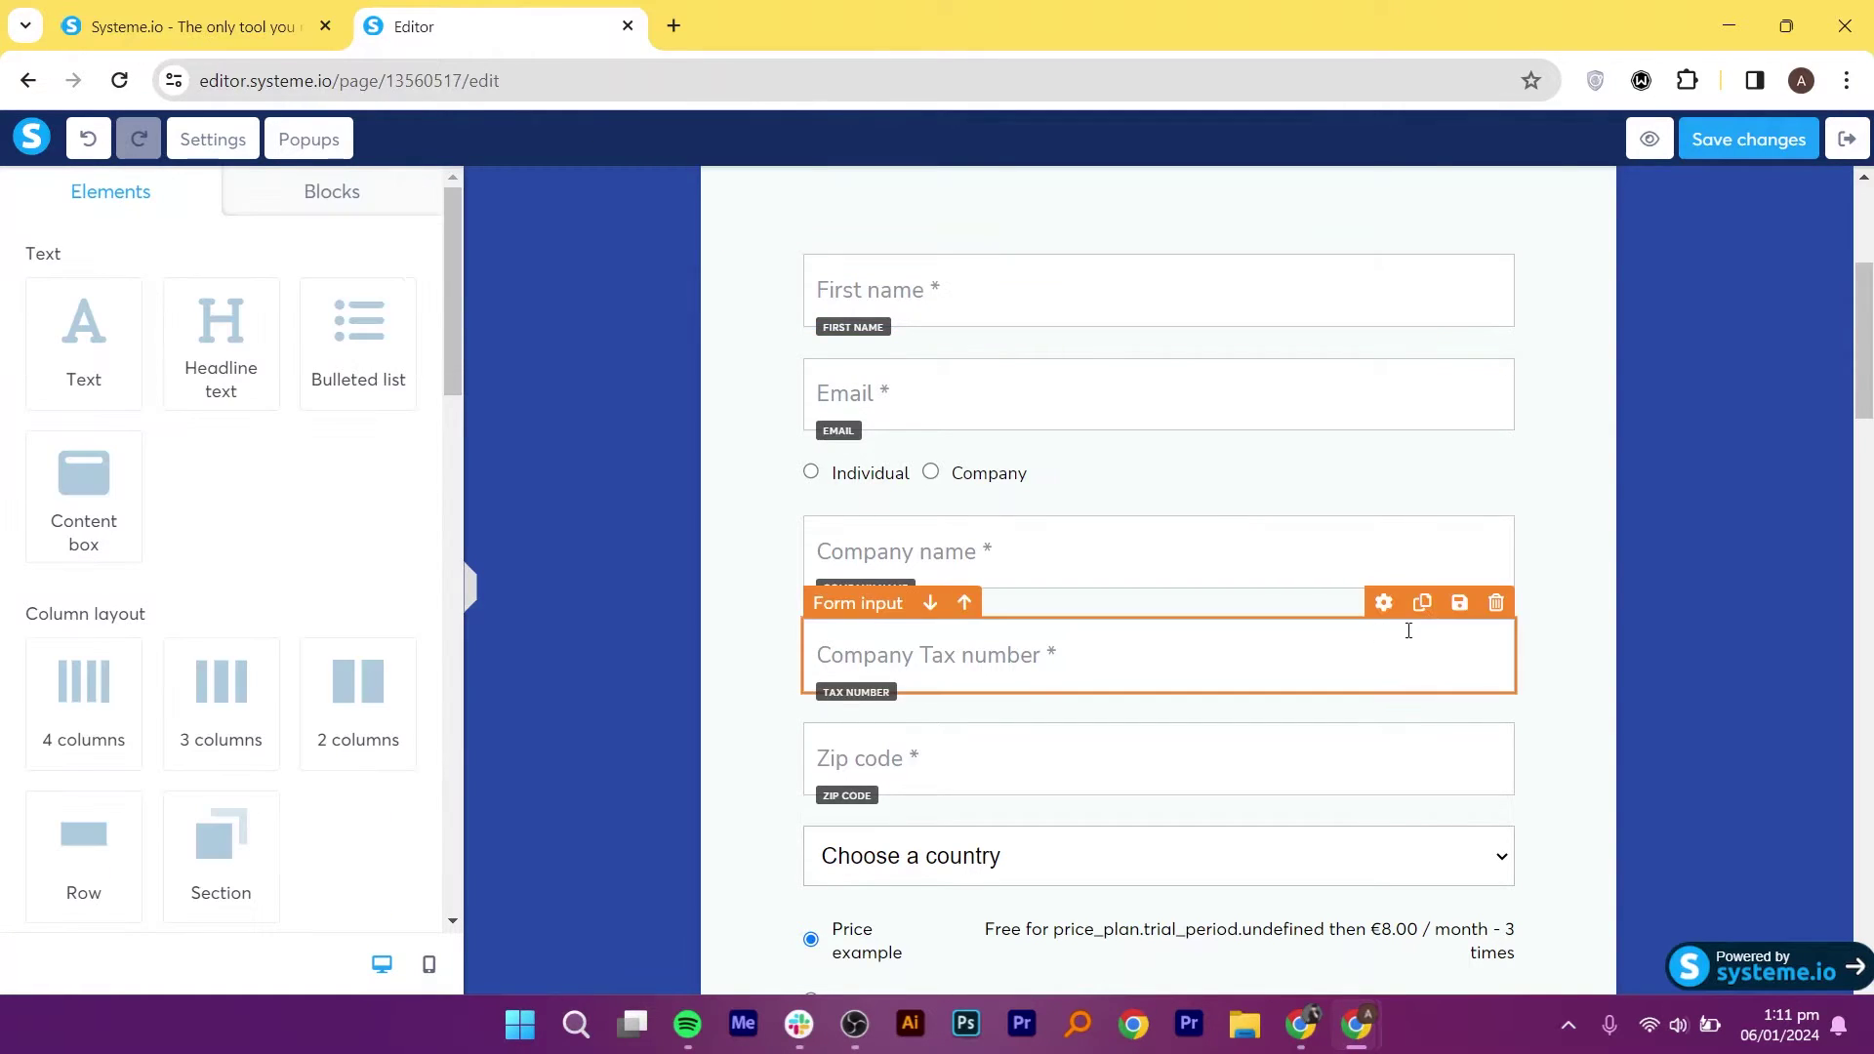
{"action": "left_click", "coordinate": [1494, 604]}
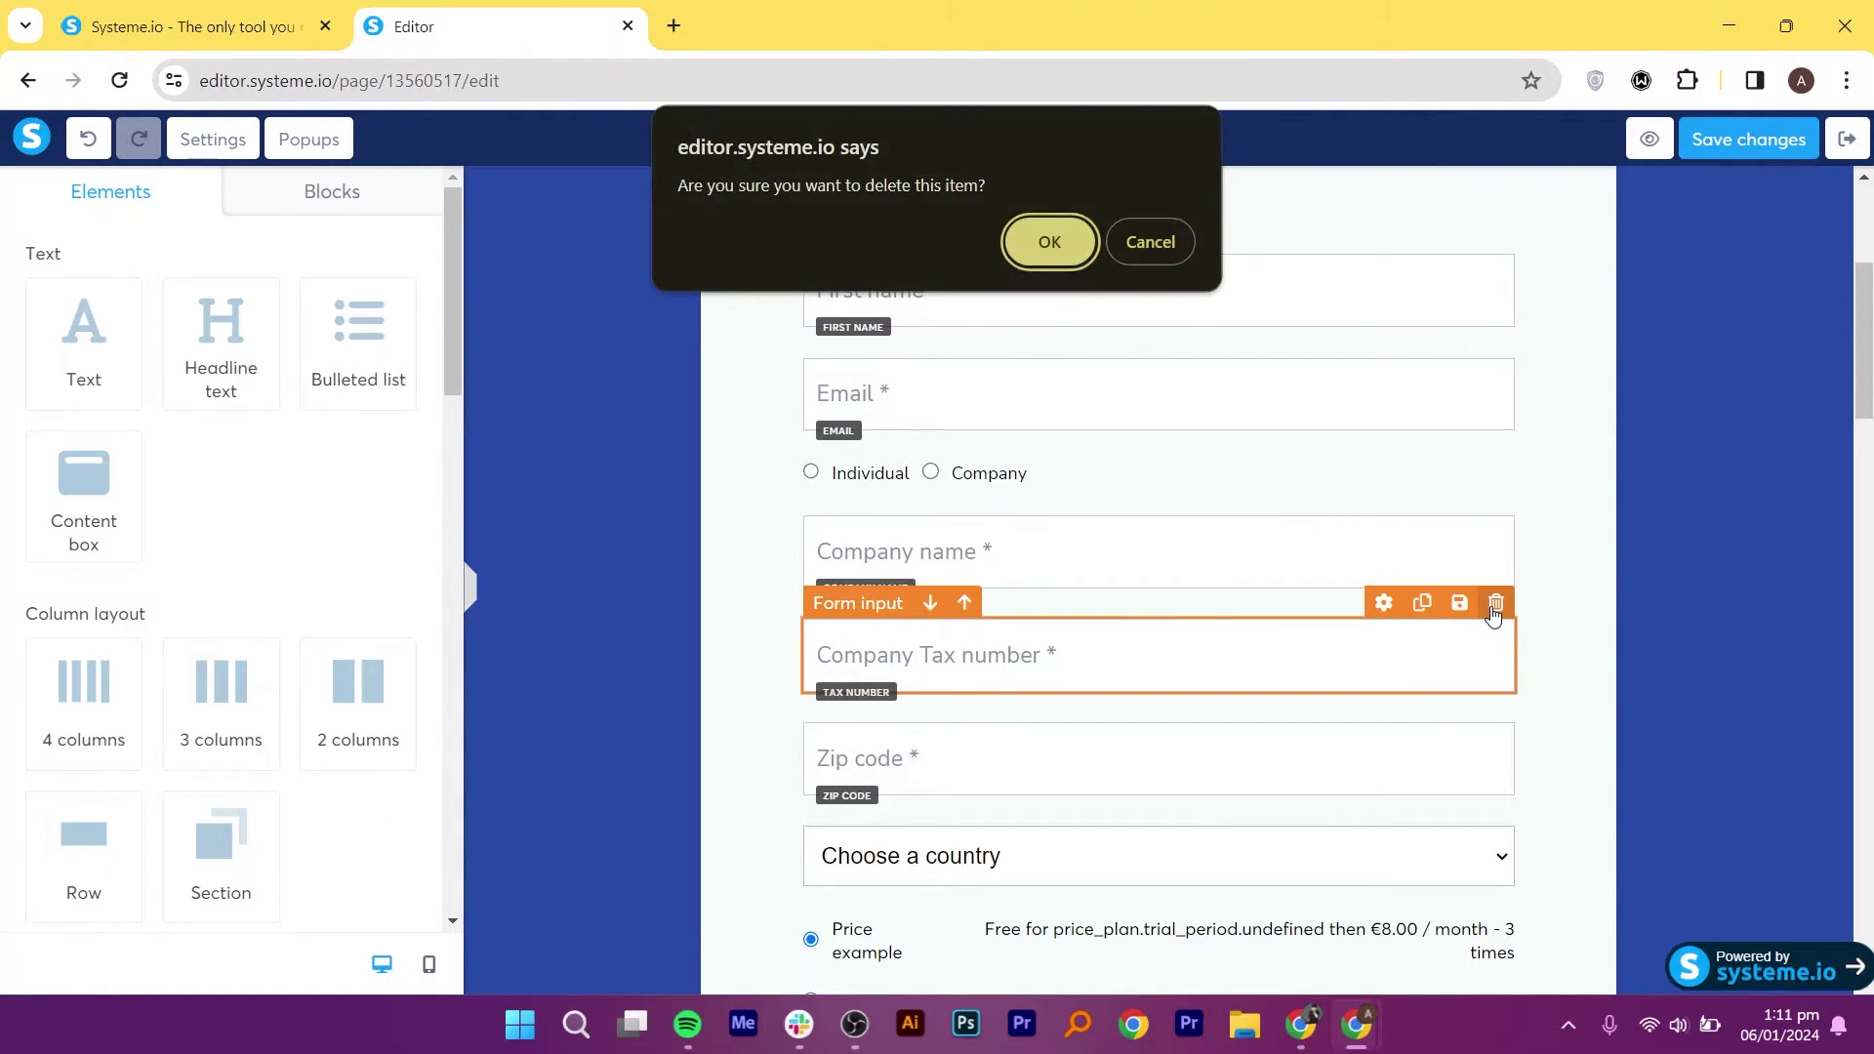
{"action": "left_click", "coordinate": [1050, 234]}
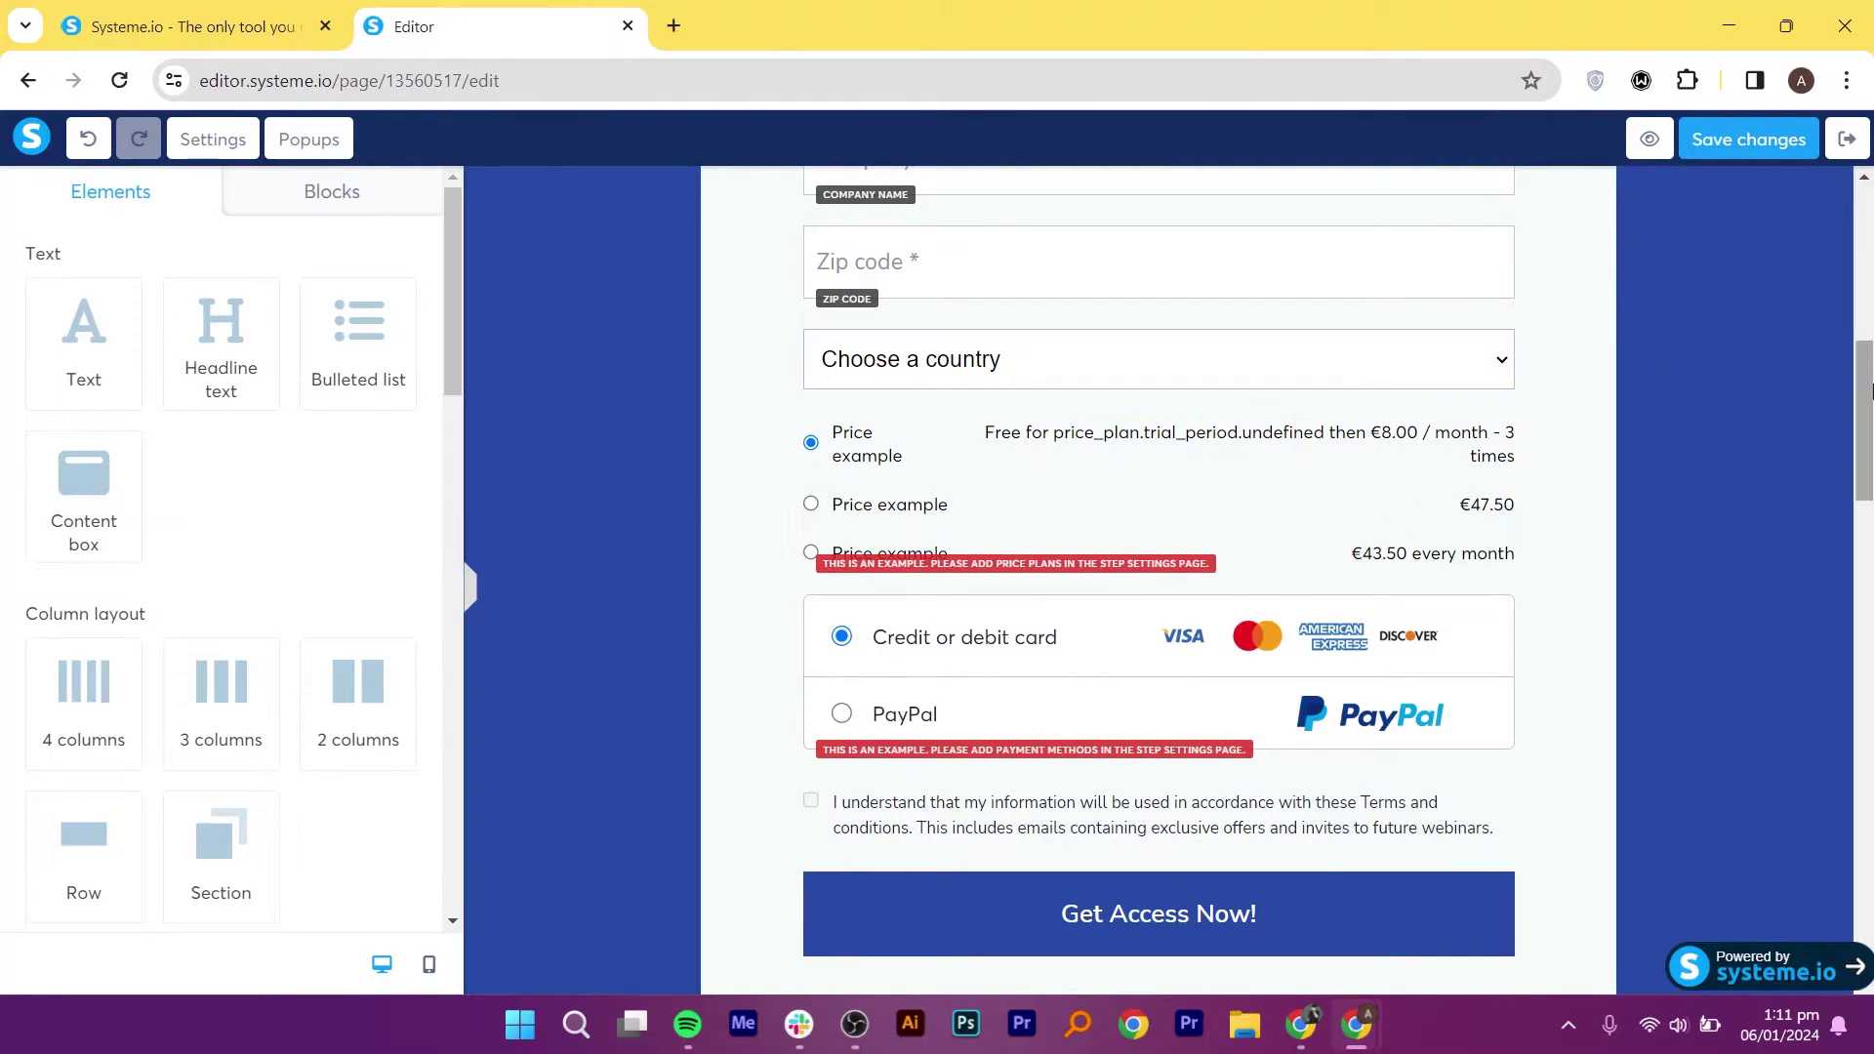
{"action": "mouse_move", "coordinate": [1870, 421]}
{"action": "left_mouse_down"}
{"action": "mouse_move", "coordinate": [1870, 335]}
{"action": "mouse_move", "coordinate": [1869, 430]}
{"action": "left_mouse_up"}
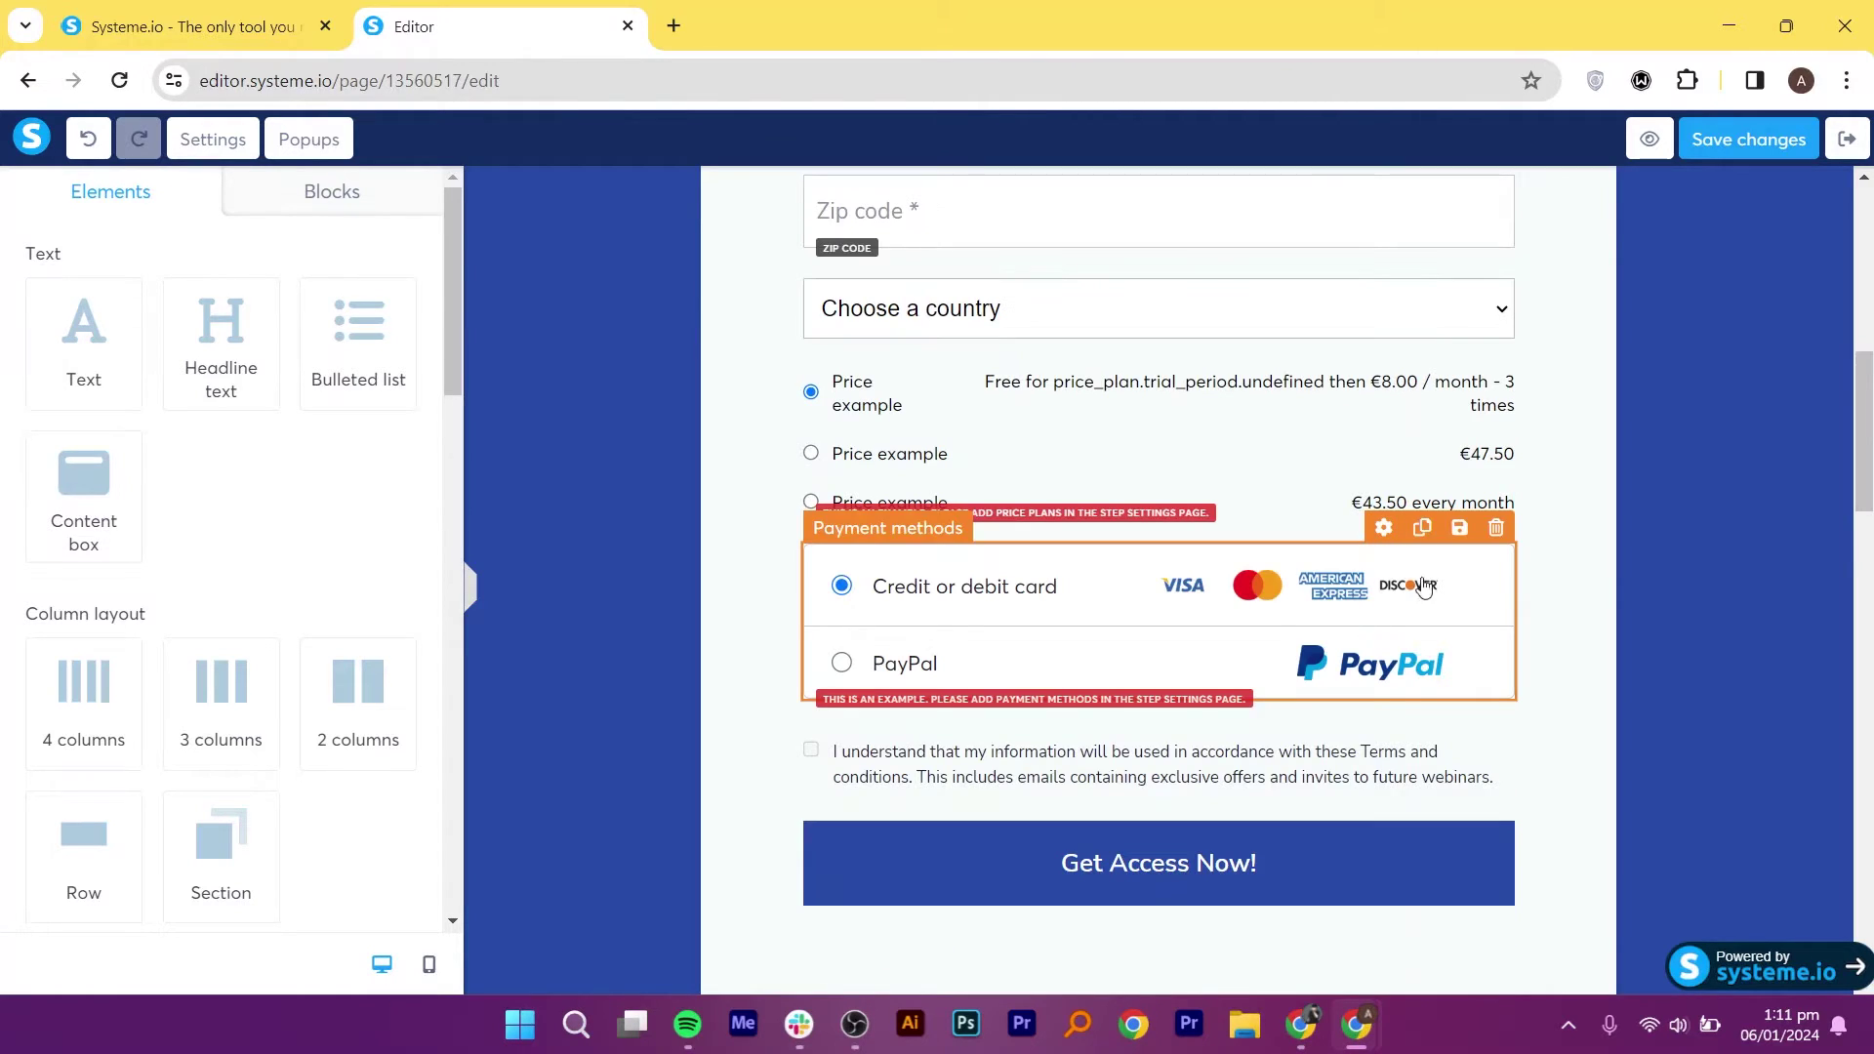
- Change the 'Get Access Now!' button text to 'Buy Now' with font size 38
{"action": "left_click", "coordinate": [1077, 865]}
{"action": "triple_click", "coordinate": [202, 582]}
{"action": "key", "text": "BackSpace"}
{"action": "type", "text": "buy"}
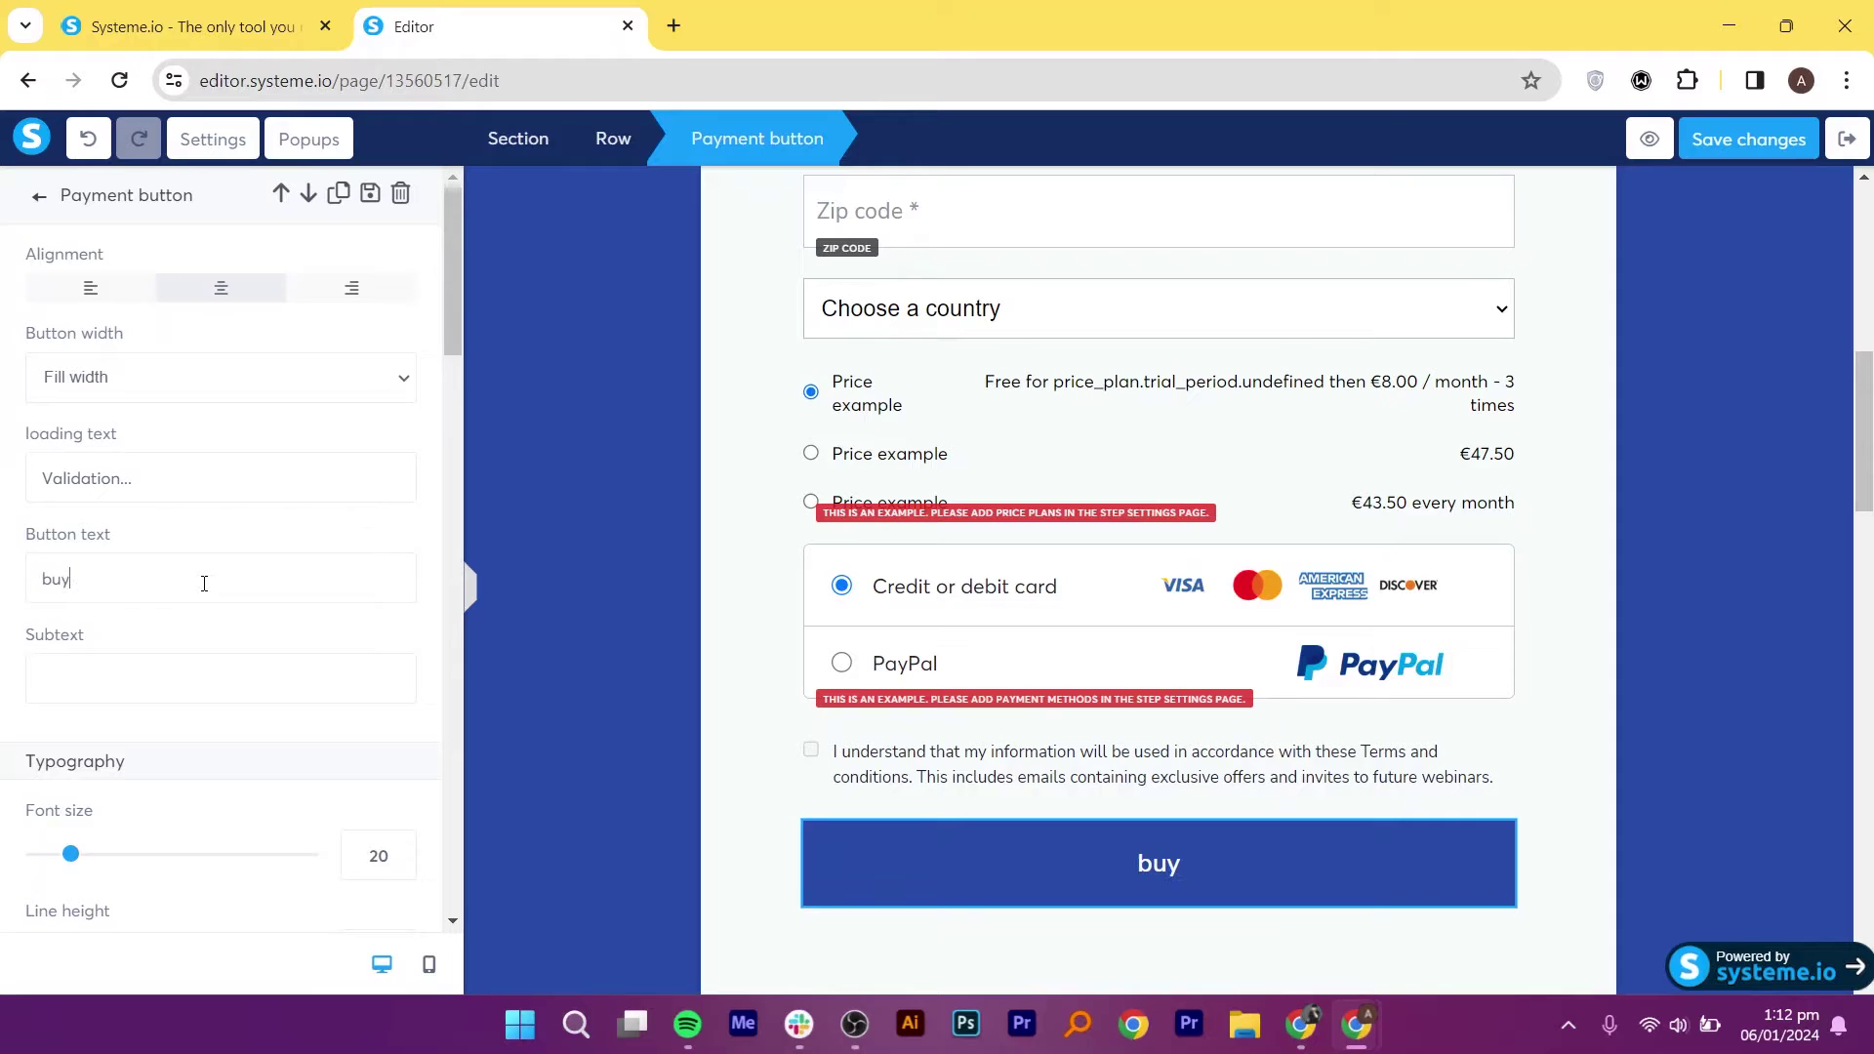
{"action": "type", "text": " now"}
{"action": "key", "text": "BackSpace"}
{"action": "key", "text": "BackSpace"}
{"action": "key", "text": "BackSpace"}
{"action": "key", "text": "BackSpace"}
{"action": "key", "text": "BackSpace"}
{"action": "key", "text": "BackSpace"}
{"action": "key", "text": "BackSpace"}
{"action": "type", "text": "Buy Now"}
{"action": "scroll", "coordinate": [204, 583], "scroll_direction": "down", "scroll_amount": 4}
{"action": "left_click_drag", "start_coordinate": [70, 474], "coordinate": [126, 493]}
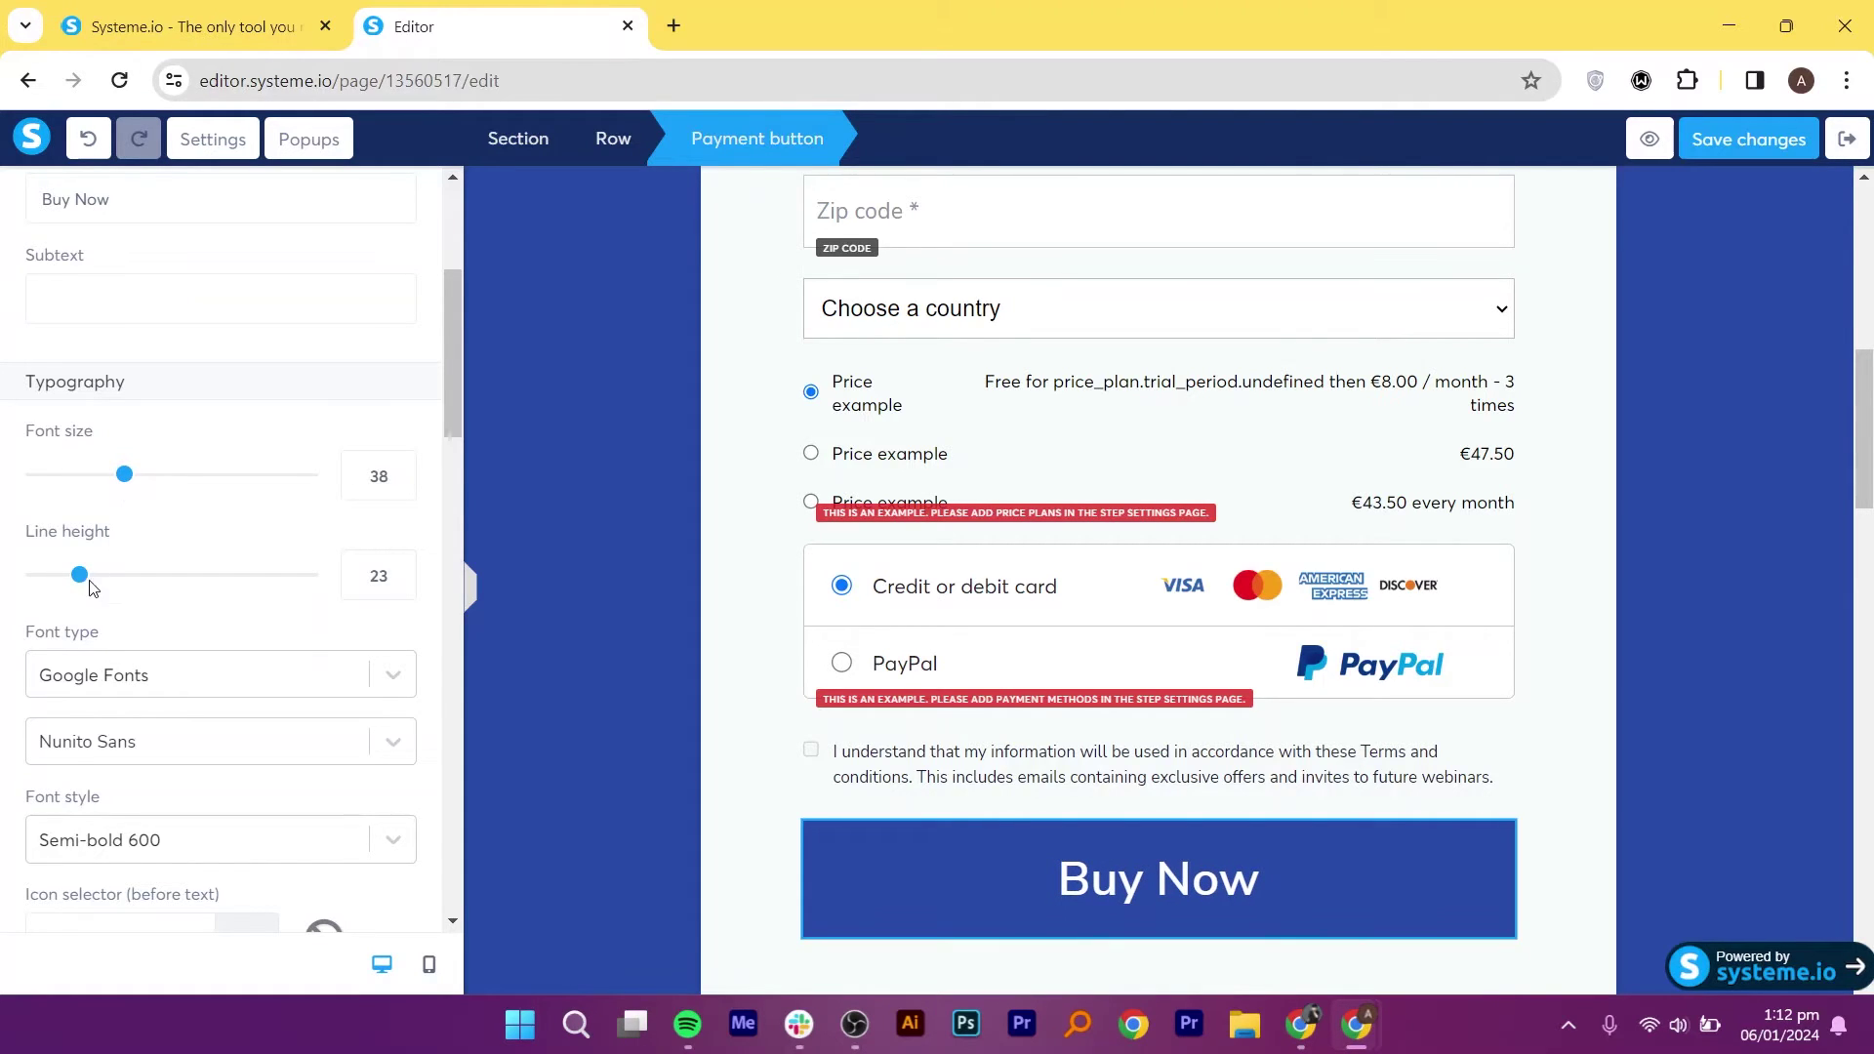
{"action": "key", "text": "Escape"}
{"action": "left_click_drag", "start_coordinate": [450, 663], "coordinate": [442, 783]}
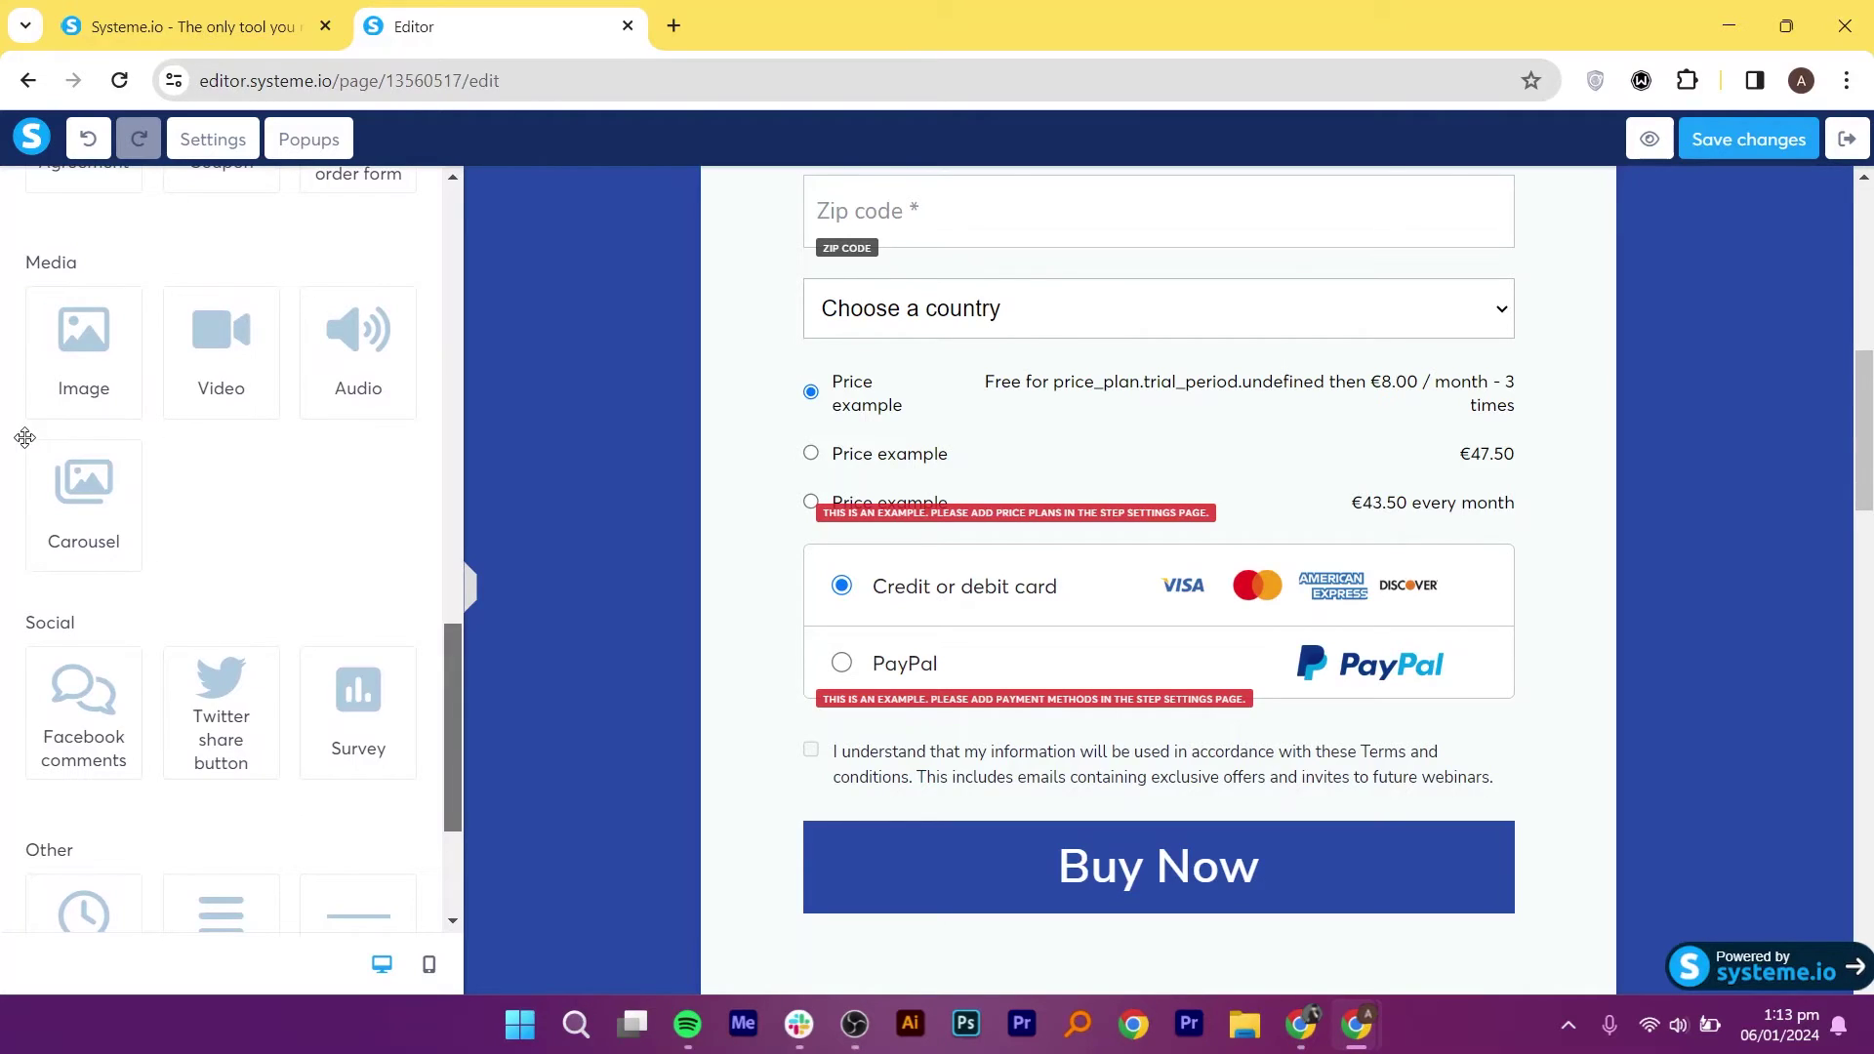
- Upload download (16).jpg from Downloads and insert it as an image in the footer
{"action": "left_click", "coordinate": [109, 343]}
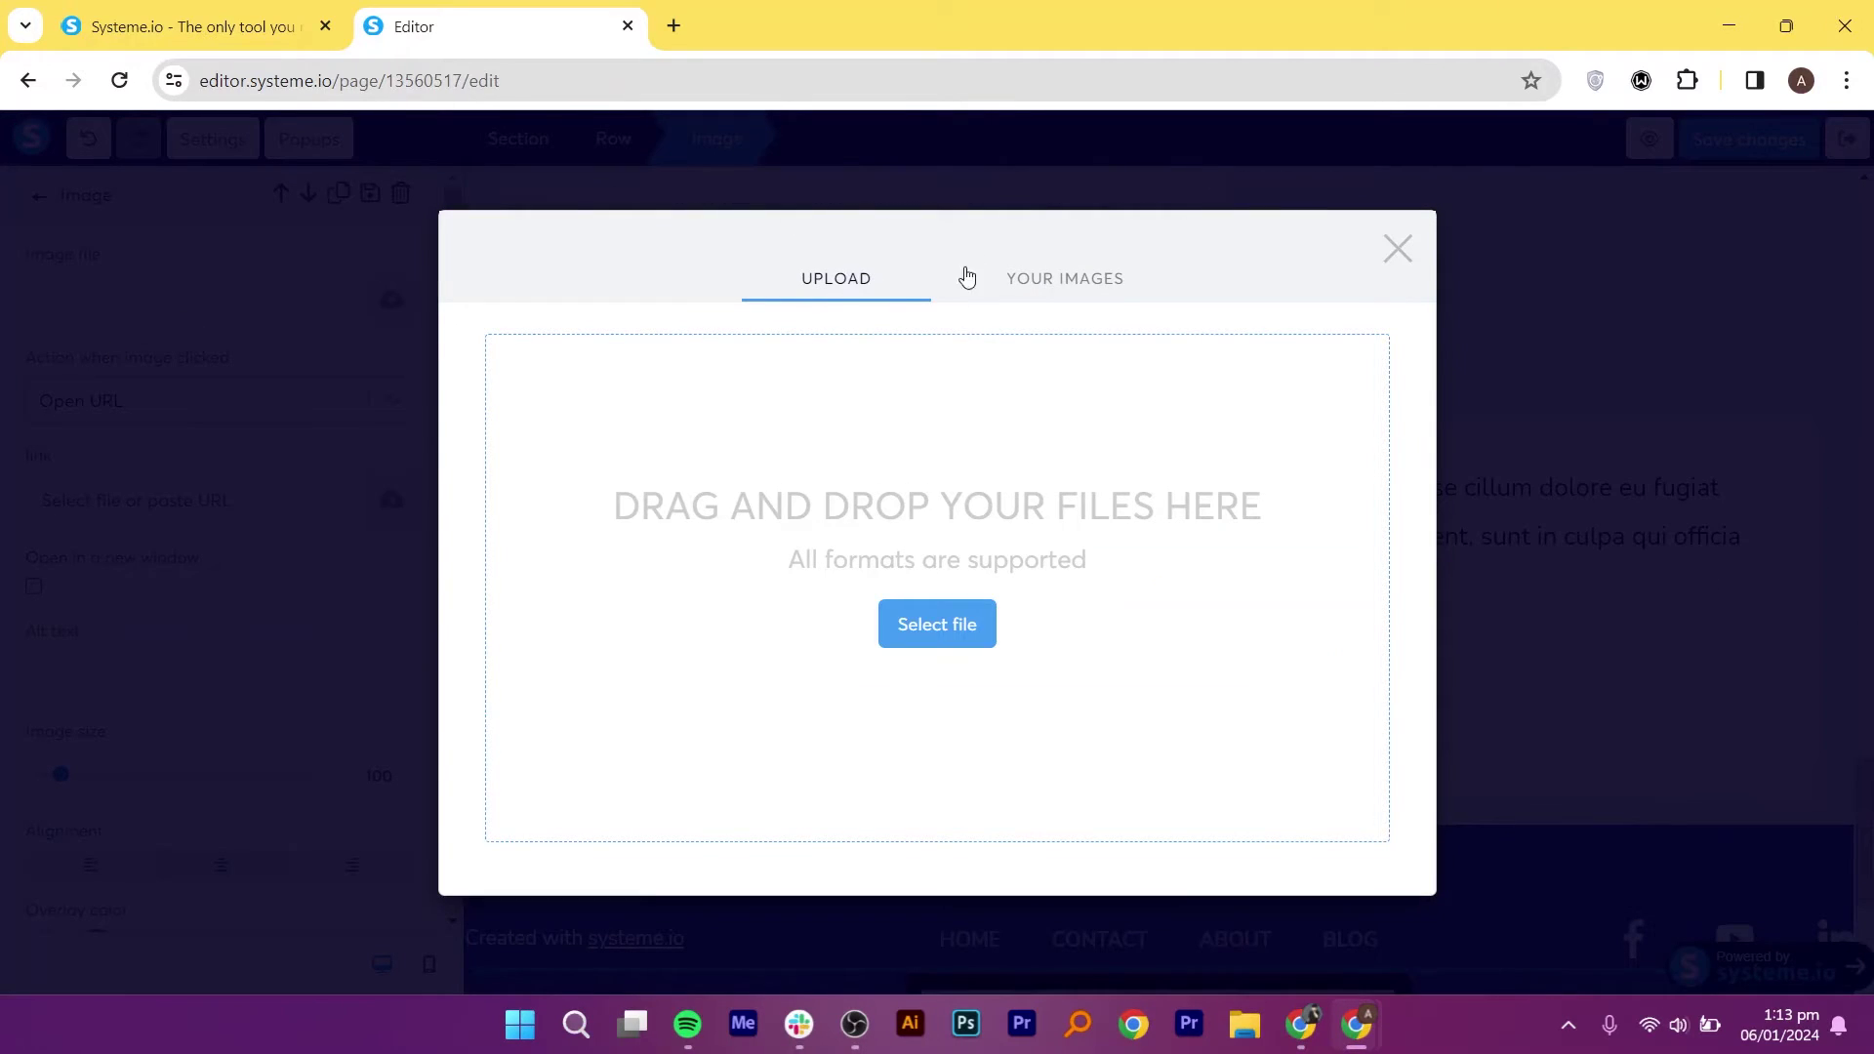
{"action": "left_click", "coordinate": [1076, 278]}
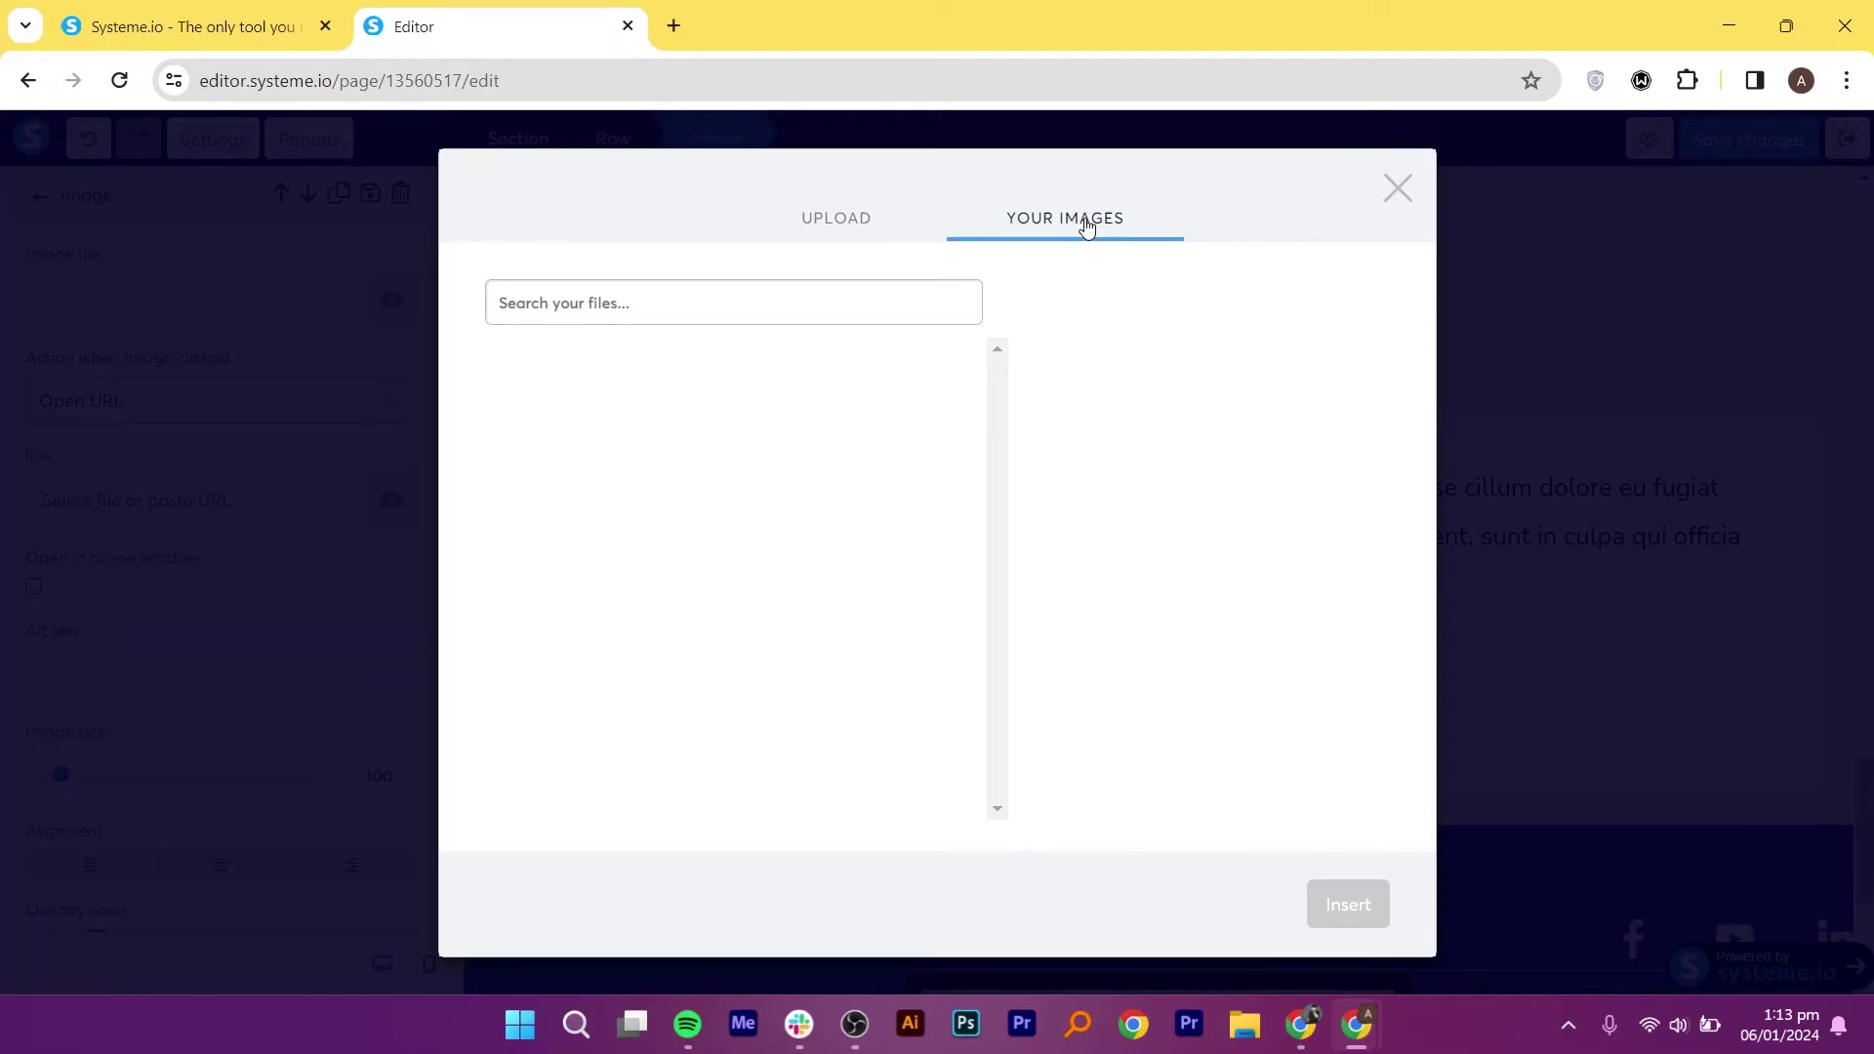
{"action": "left_click", "coordinate": [848, 221]}
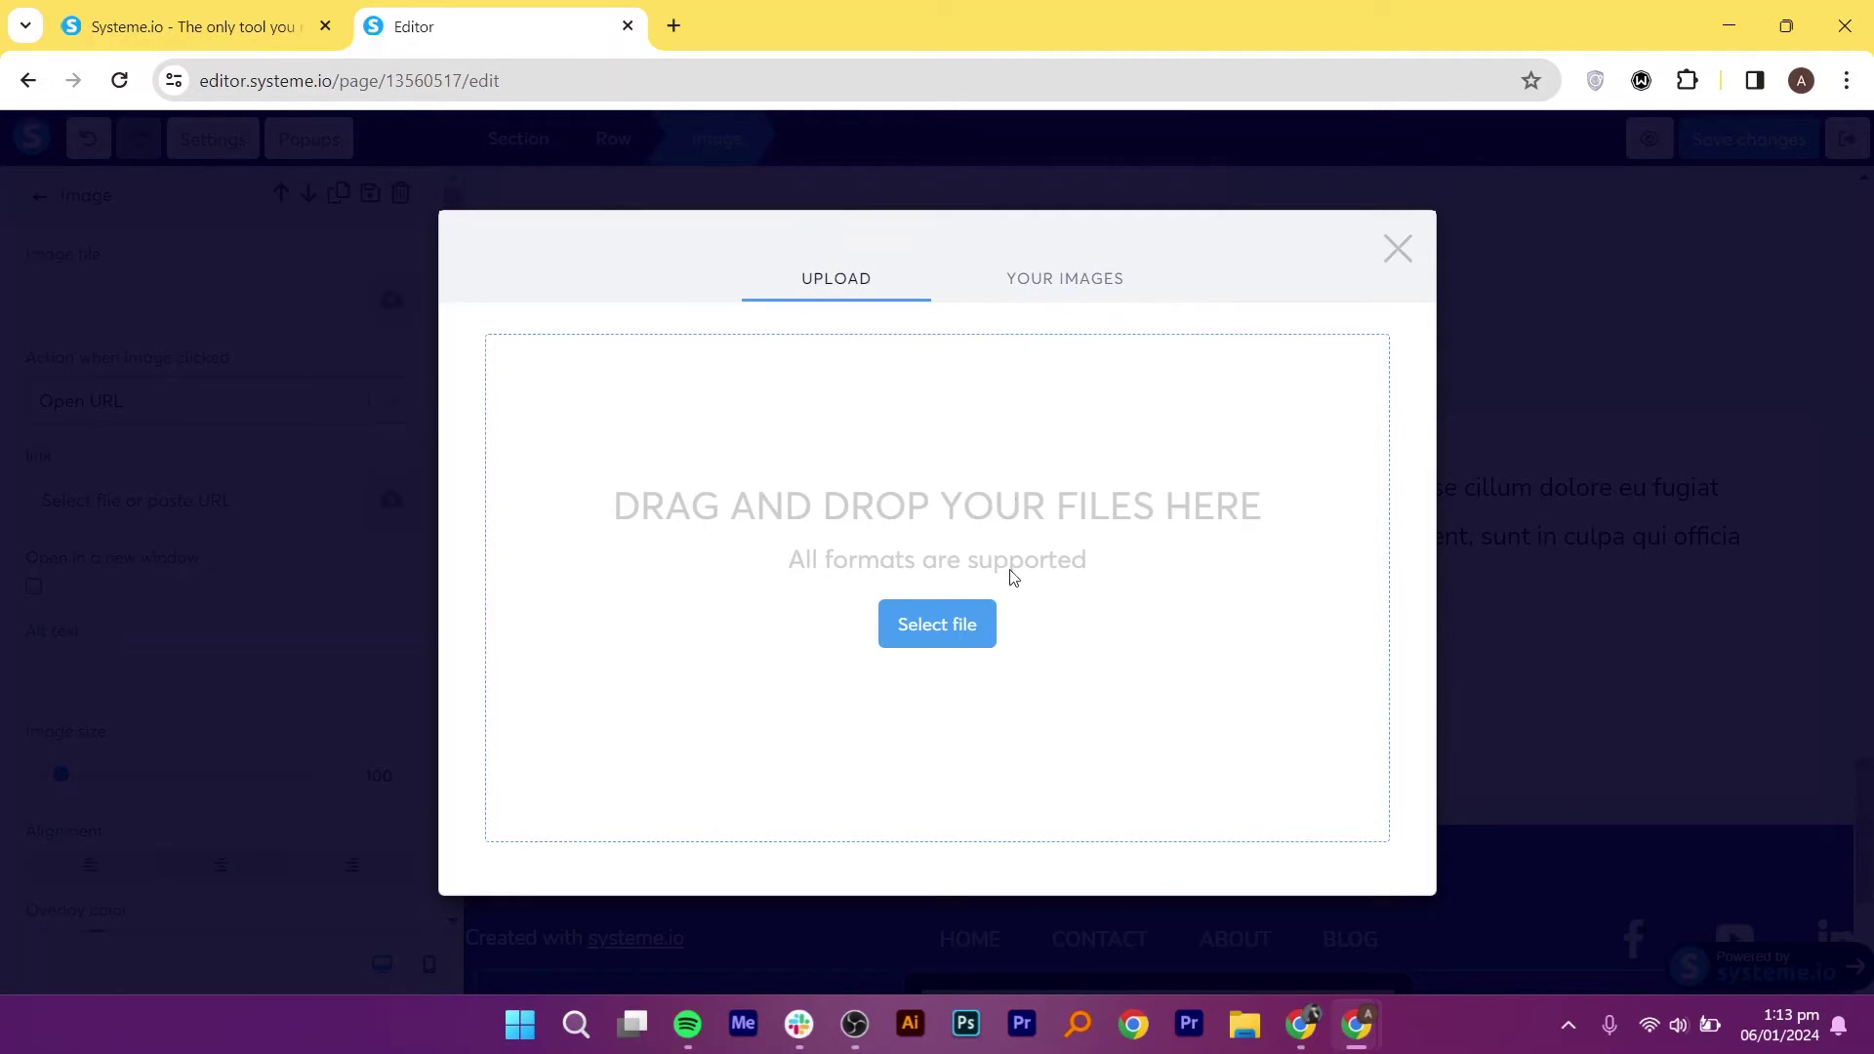
{"action": "left_click", "coordinate": [936, 624]}
{"action": "left_click", "coordinate": [141, 361]}
{"action": "left_click", "coordinate": [714, 487]}
{"action": "left_click", "coordinate": [878, 859]}
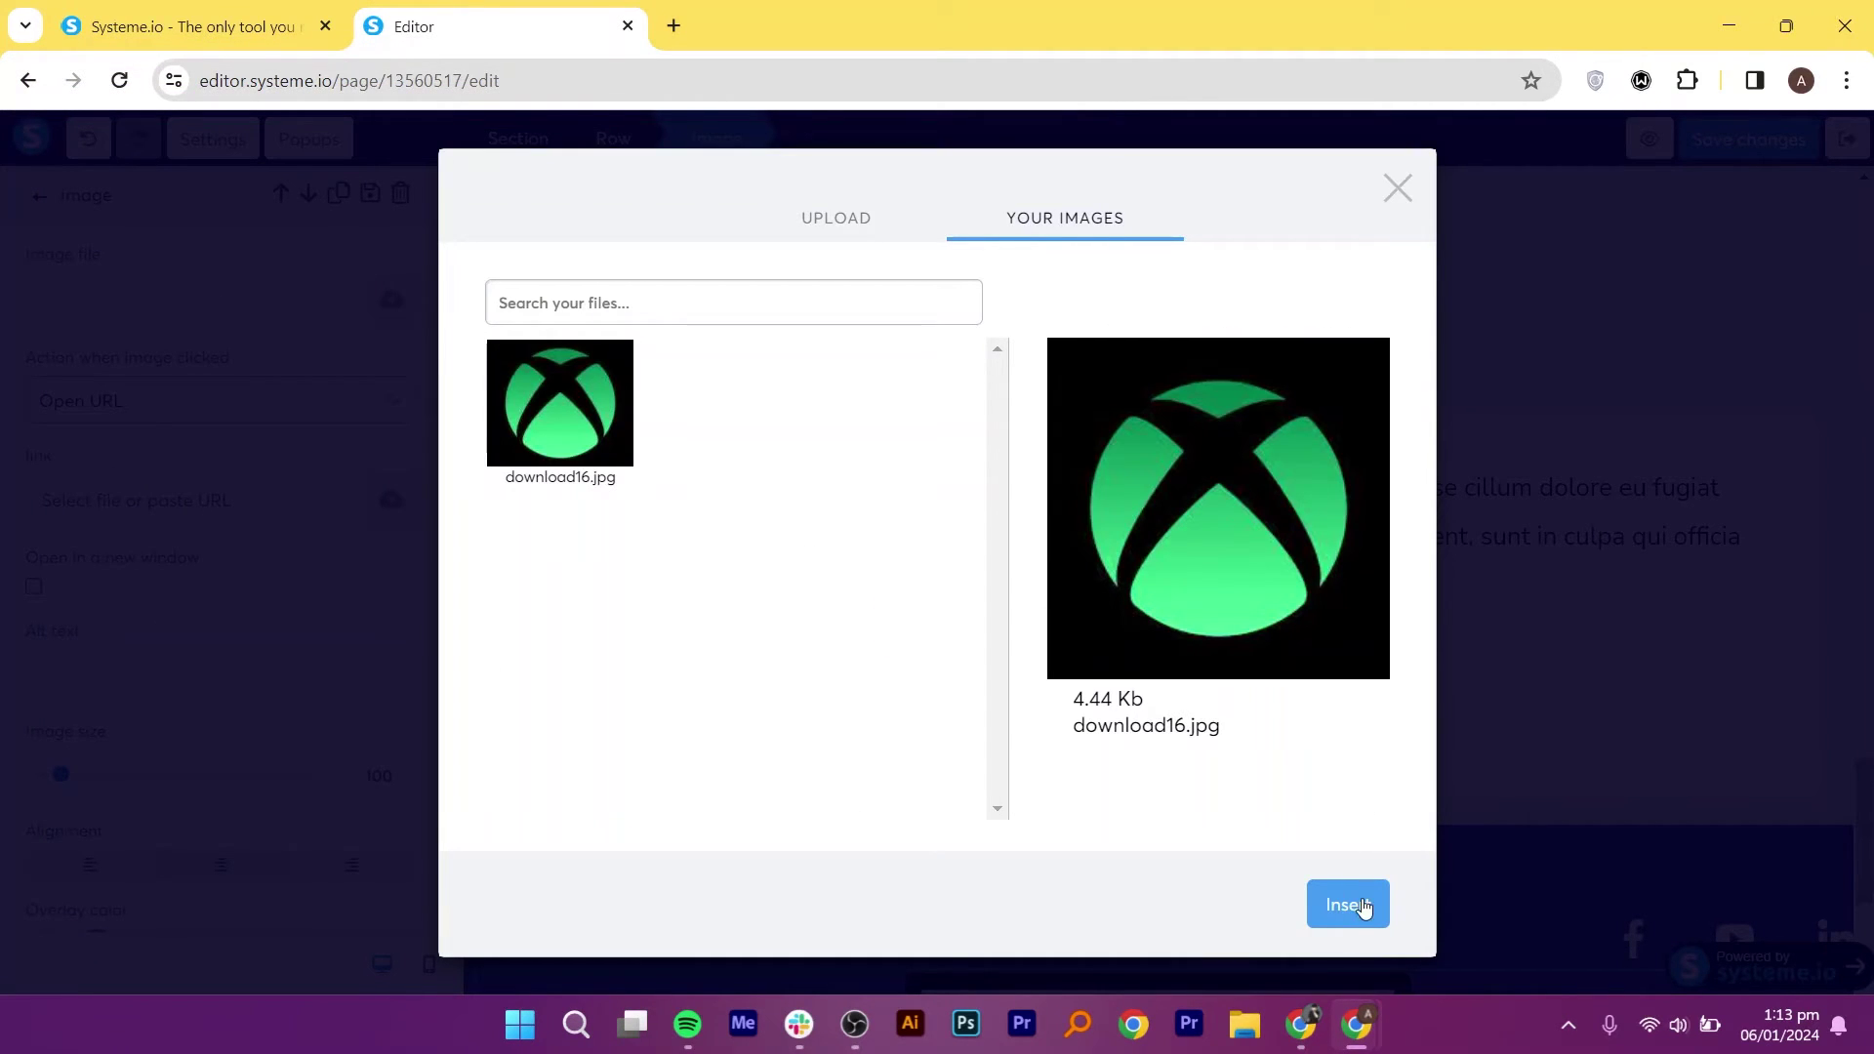
{"action": "left_click", "coordinate": [1362, 908]}
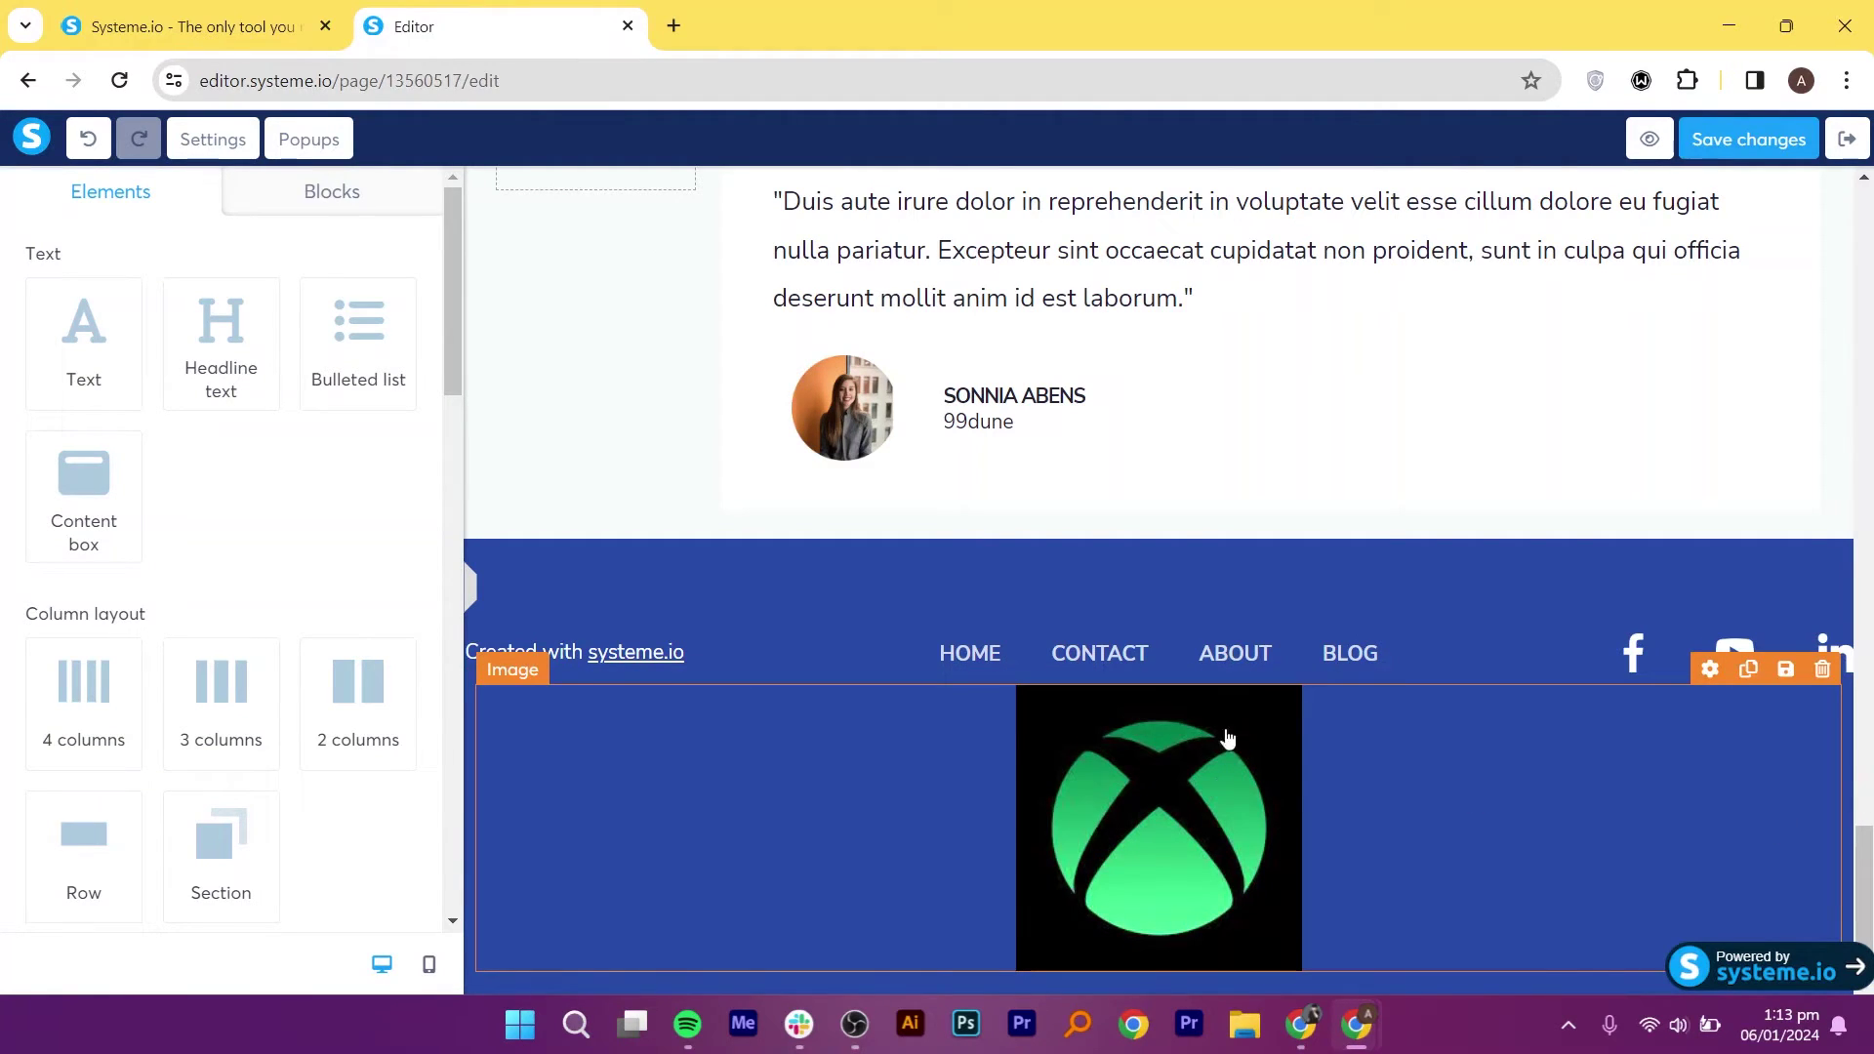
- Append '$70' so the headline reads 'Digital product $70', then save the page
{"action": "scroll", "coordinate": [1004, 617], "scroll_direction": "up", "scroll_amount": 4}
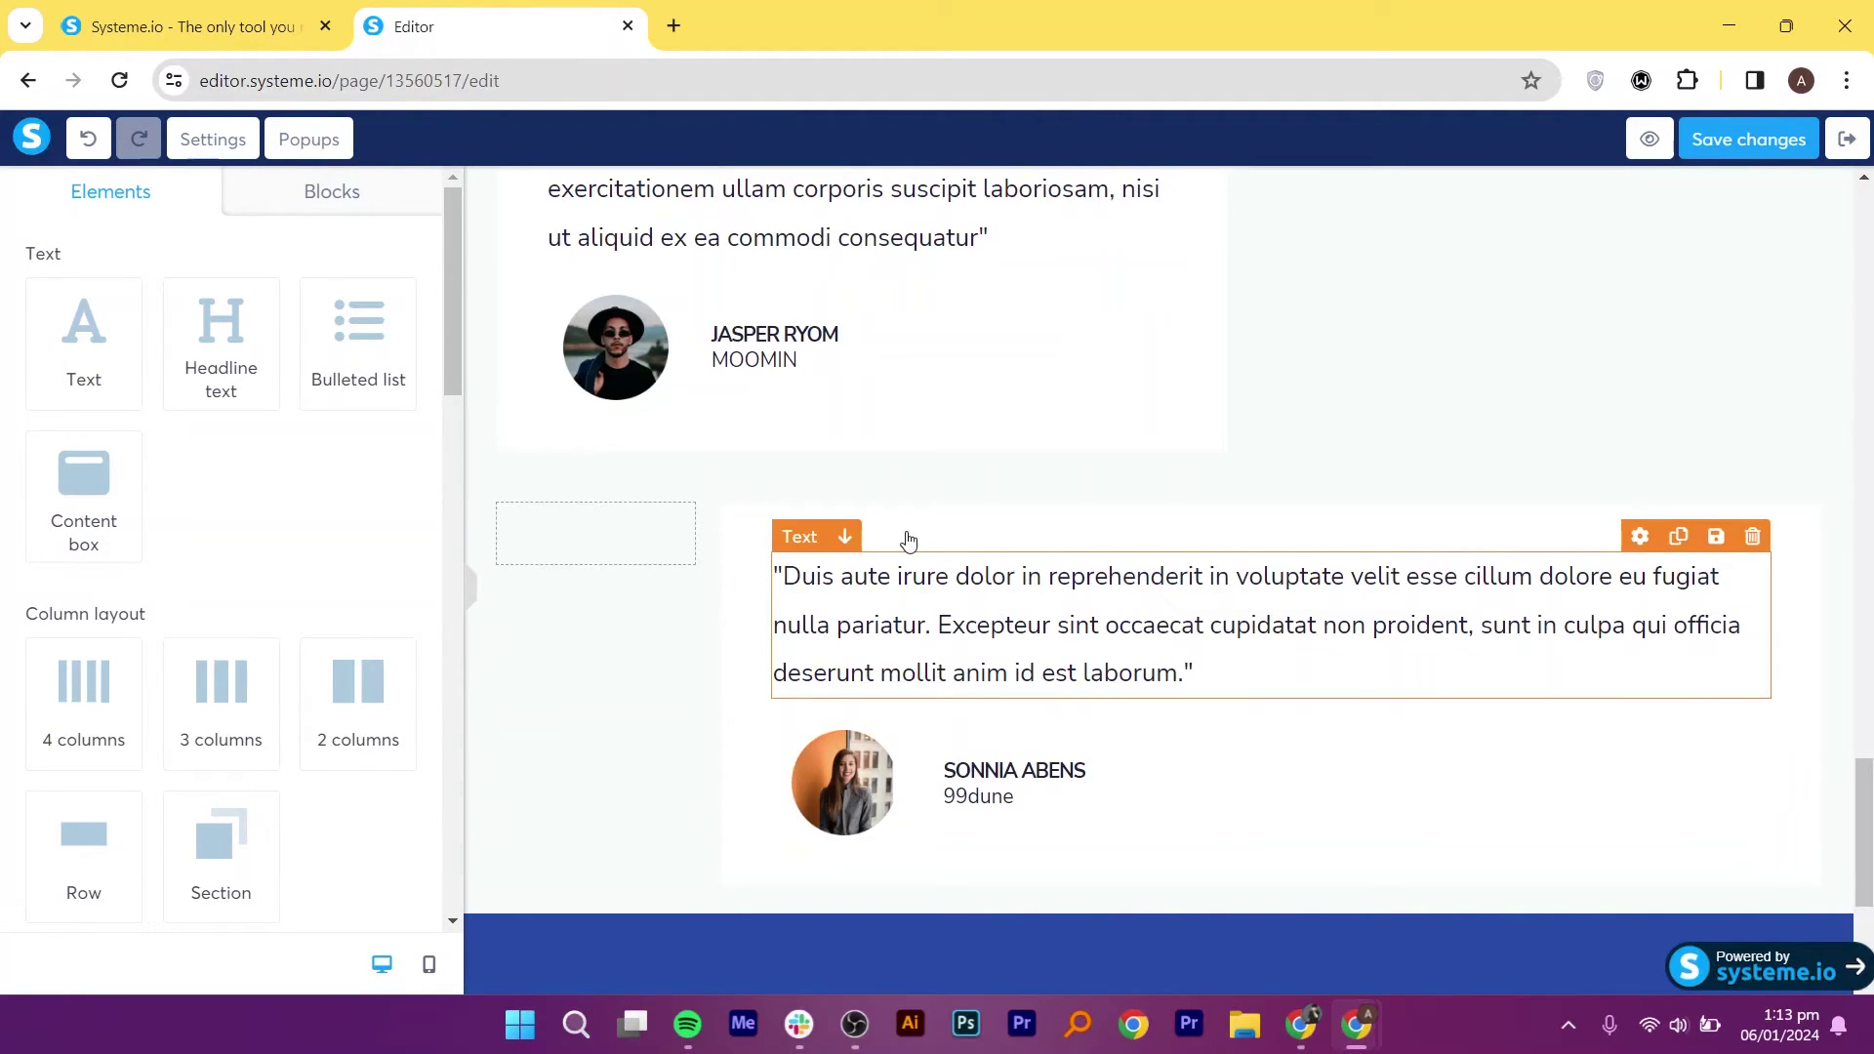
{"action": "left_click_drag", "start_coordinate": [1864, 780], "coordinate": [1866, 591]}
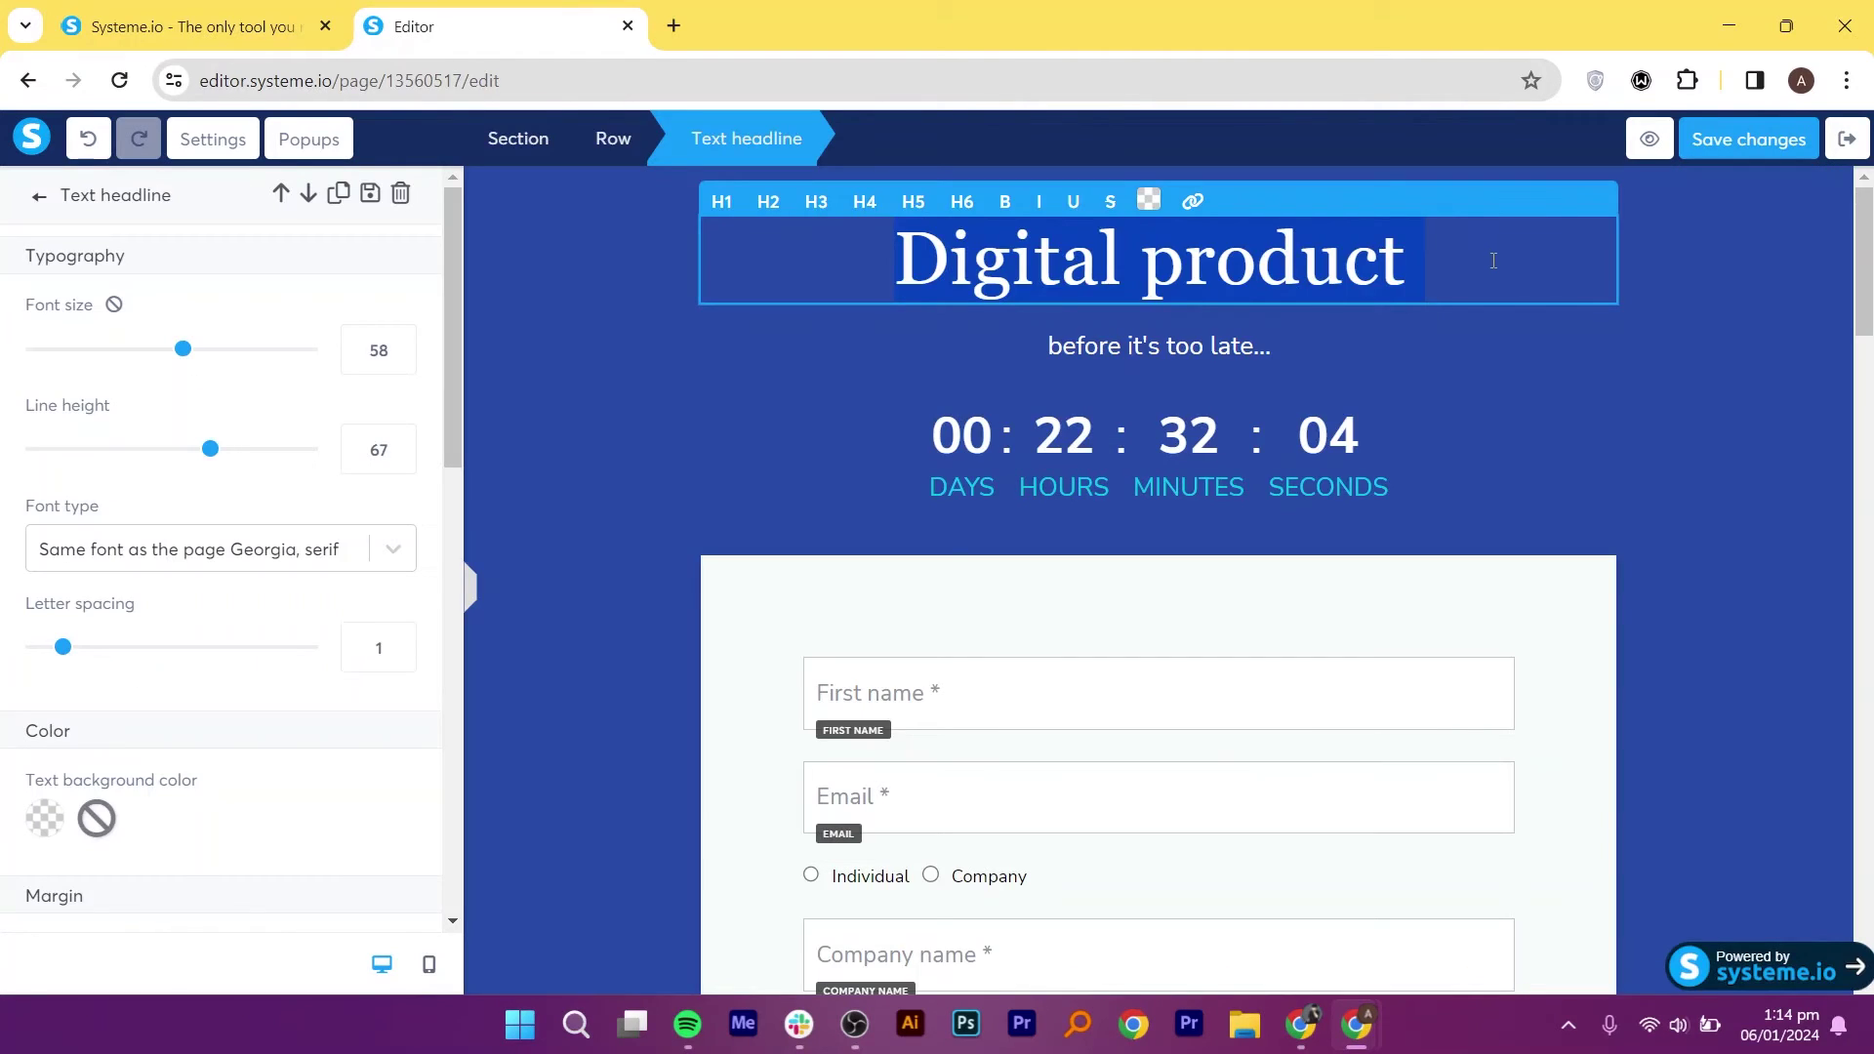
{"action": "left_click", "coordinate": [1493, 261]}
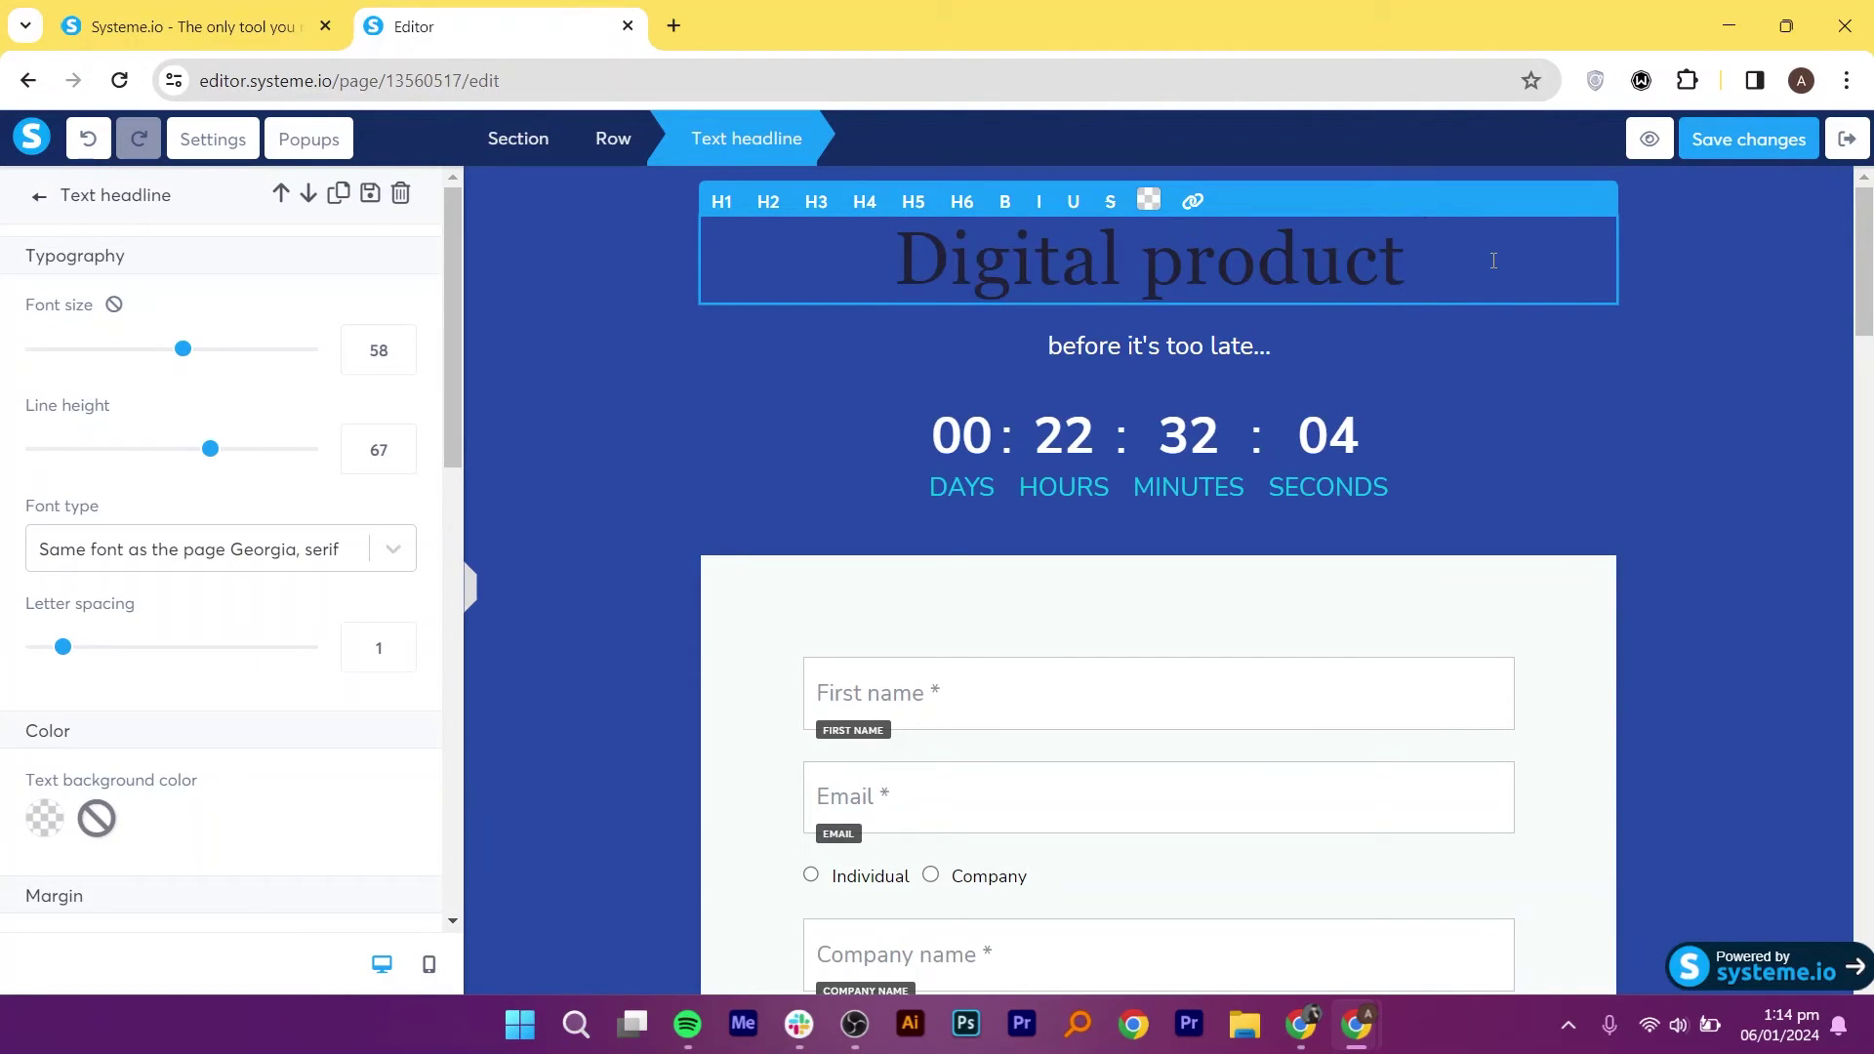
{"action": "type", "text": "$7"}
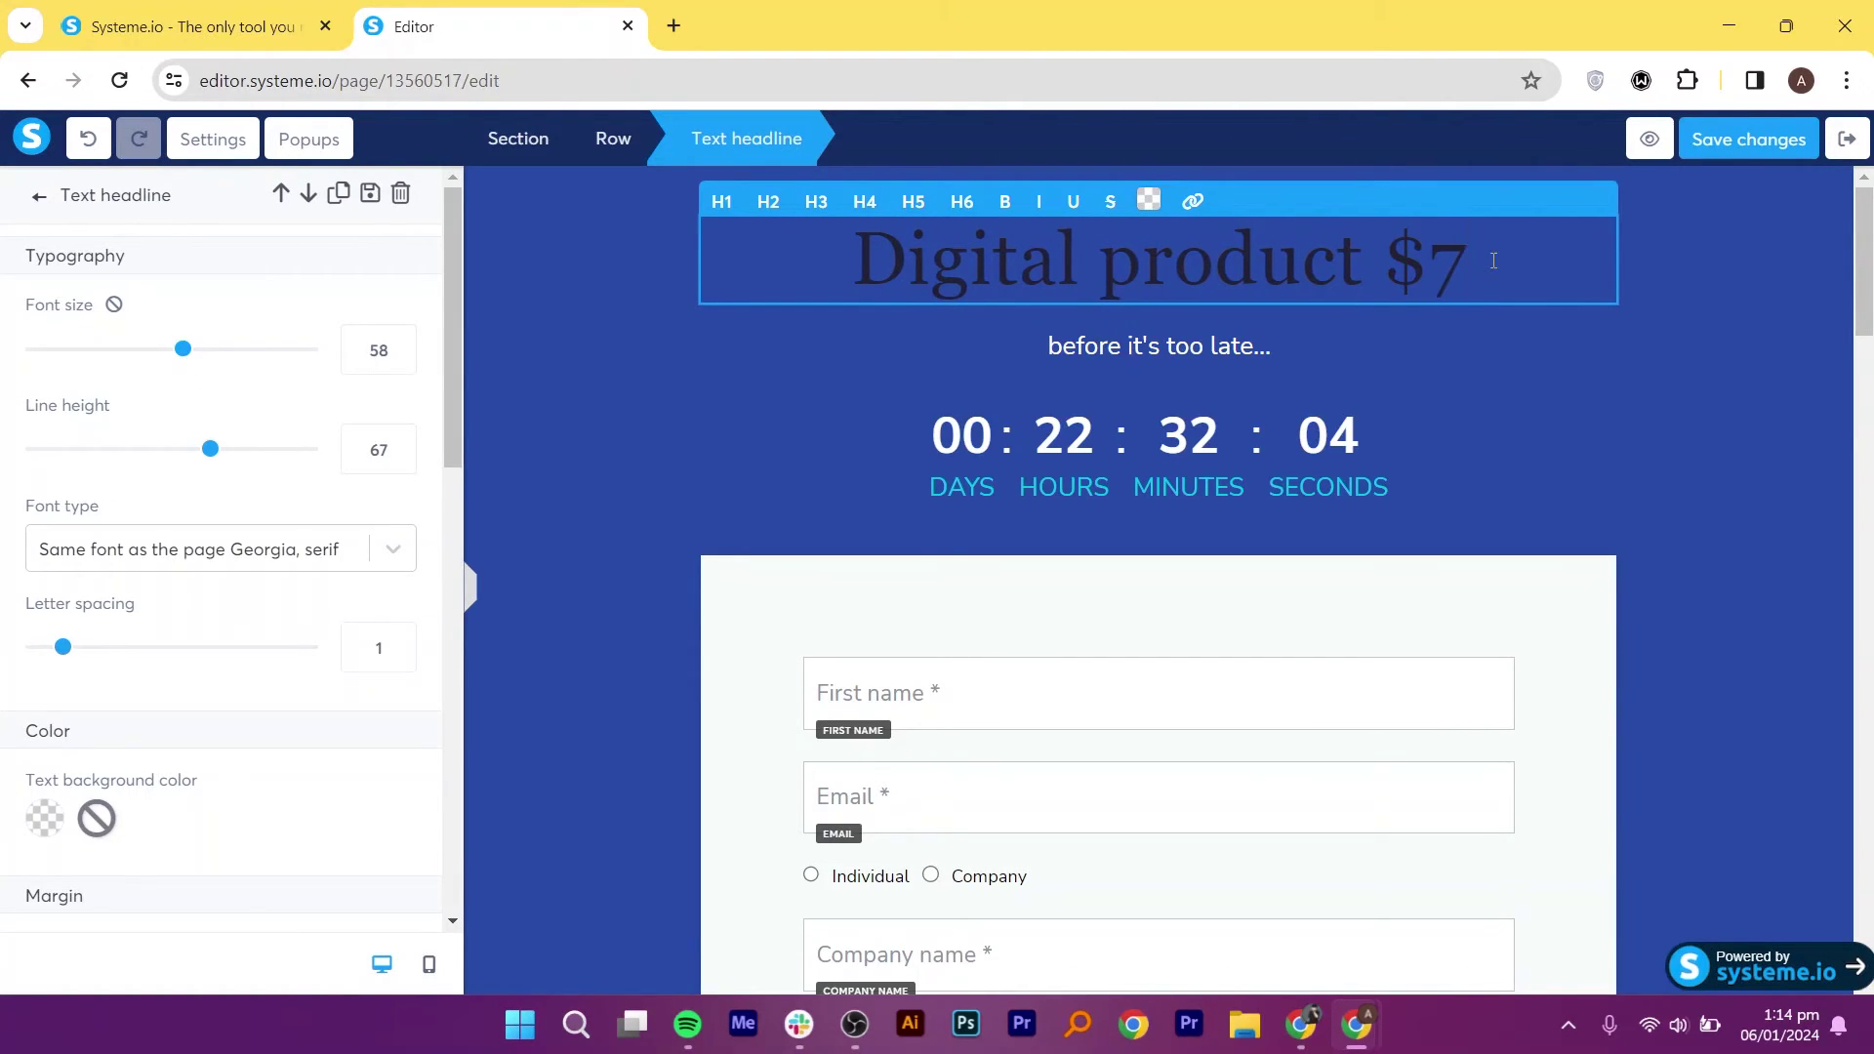
{"action": "type", "text": "0"}
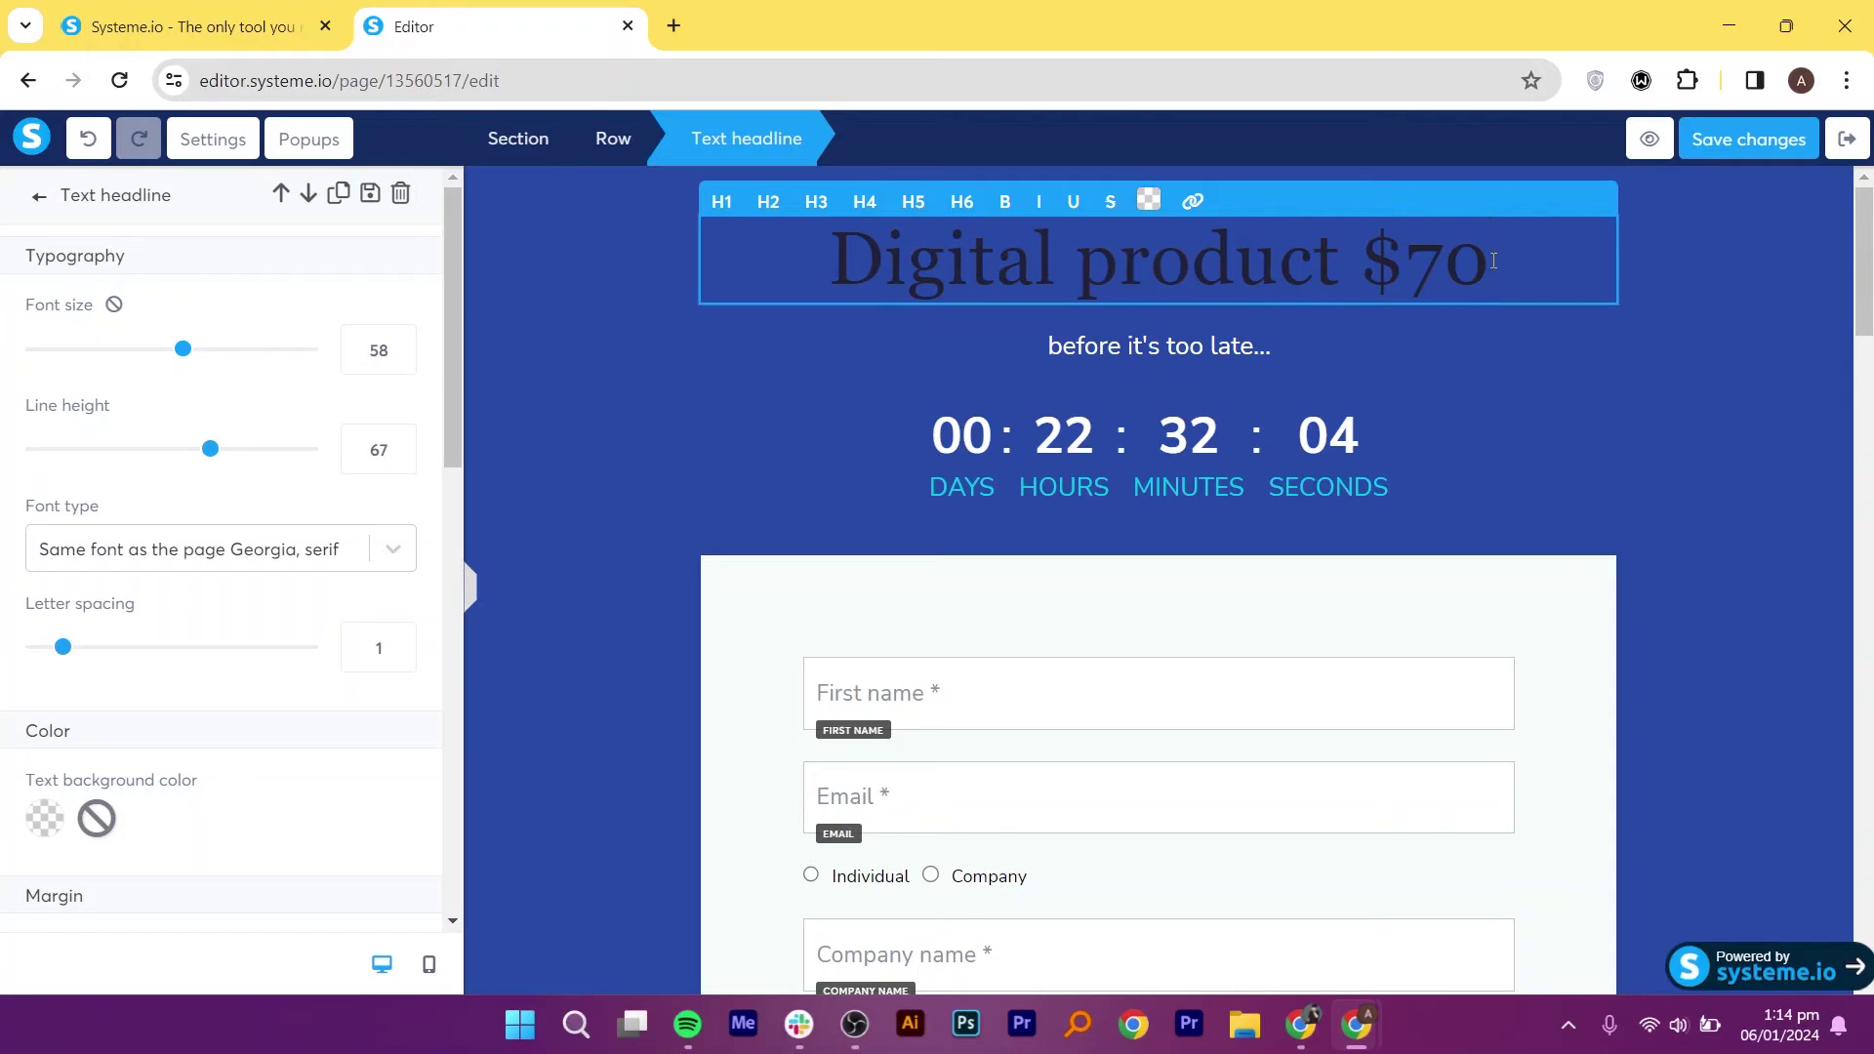
{"action": "key", "text": "Escape"}
{"action": "left_click", "coordinate": [1735, 142]}
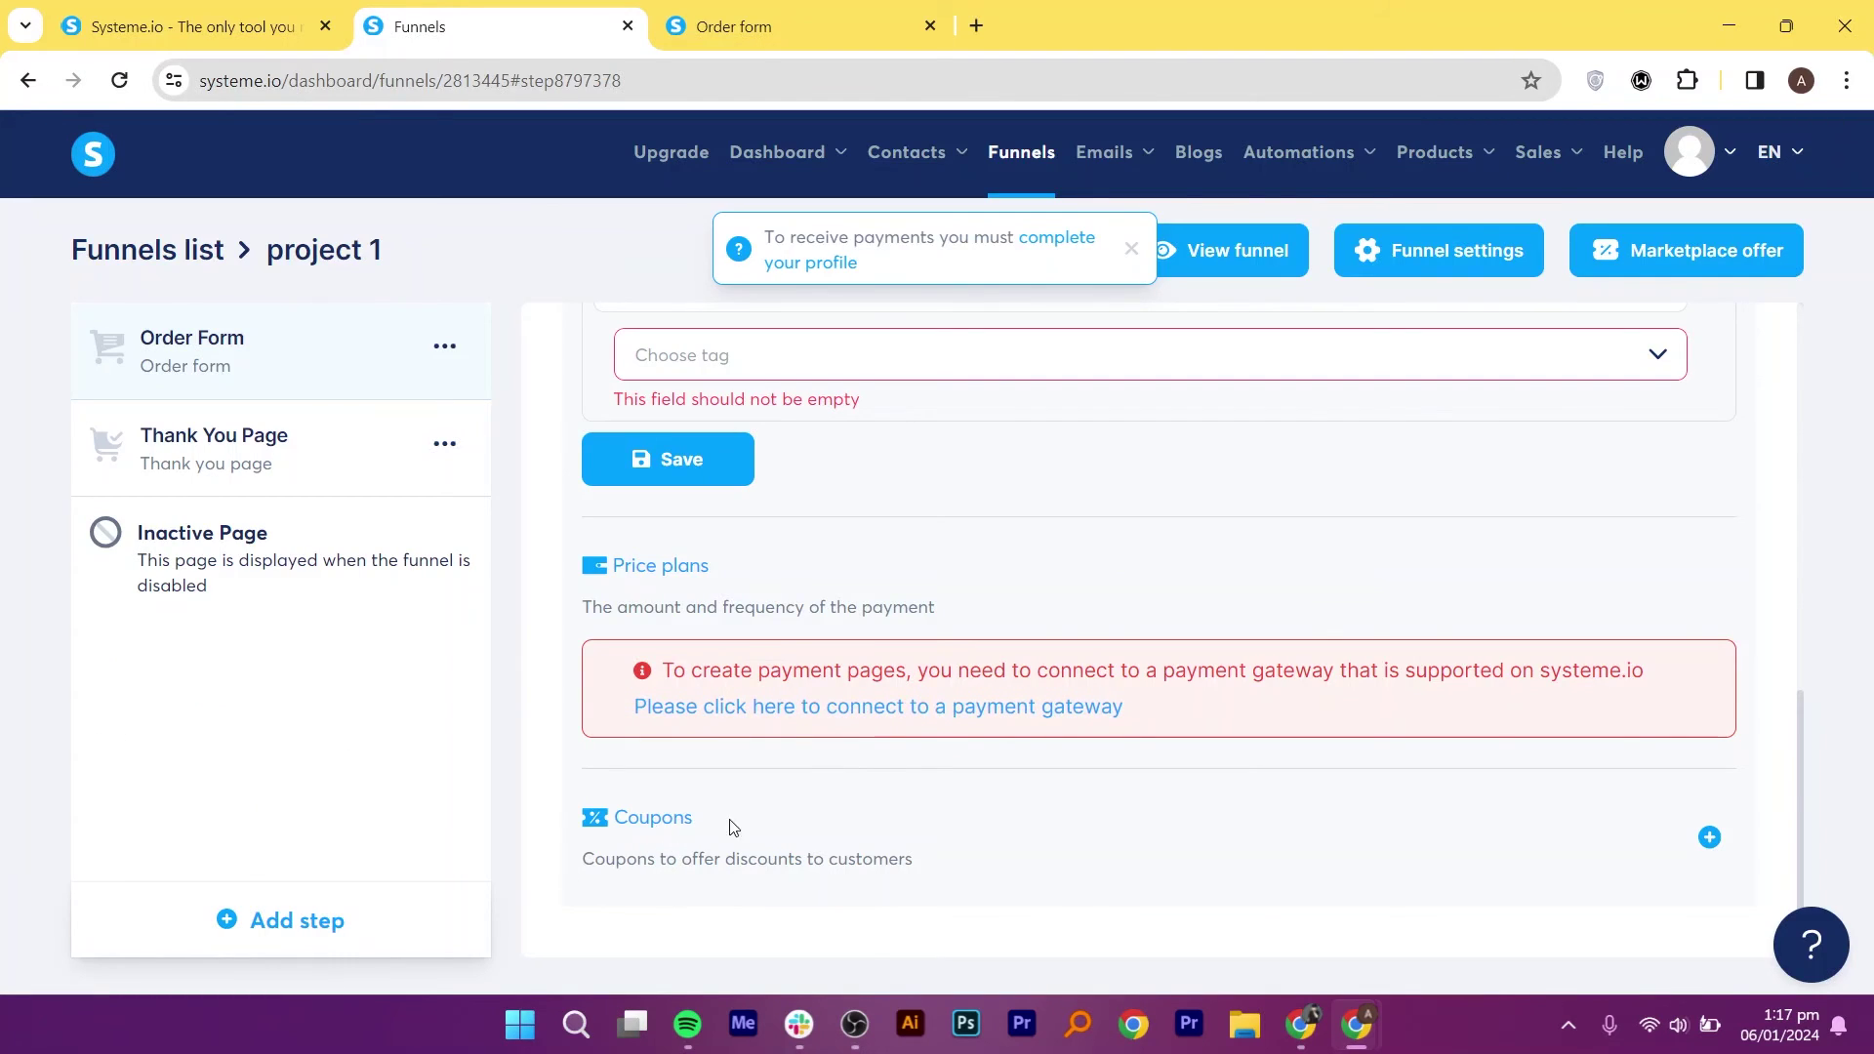
{"action": "left_click", "coordinate": [945, 710]}
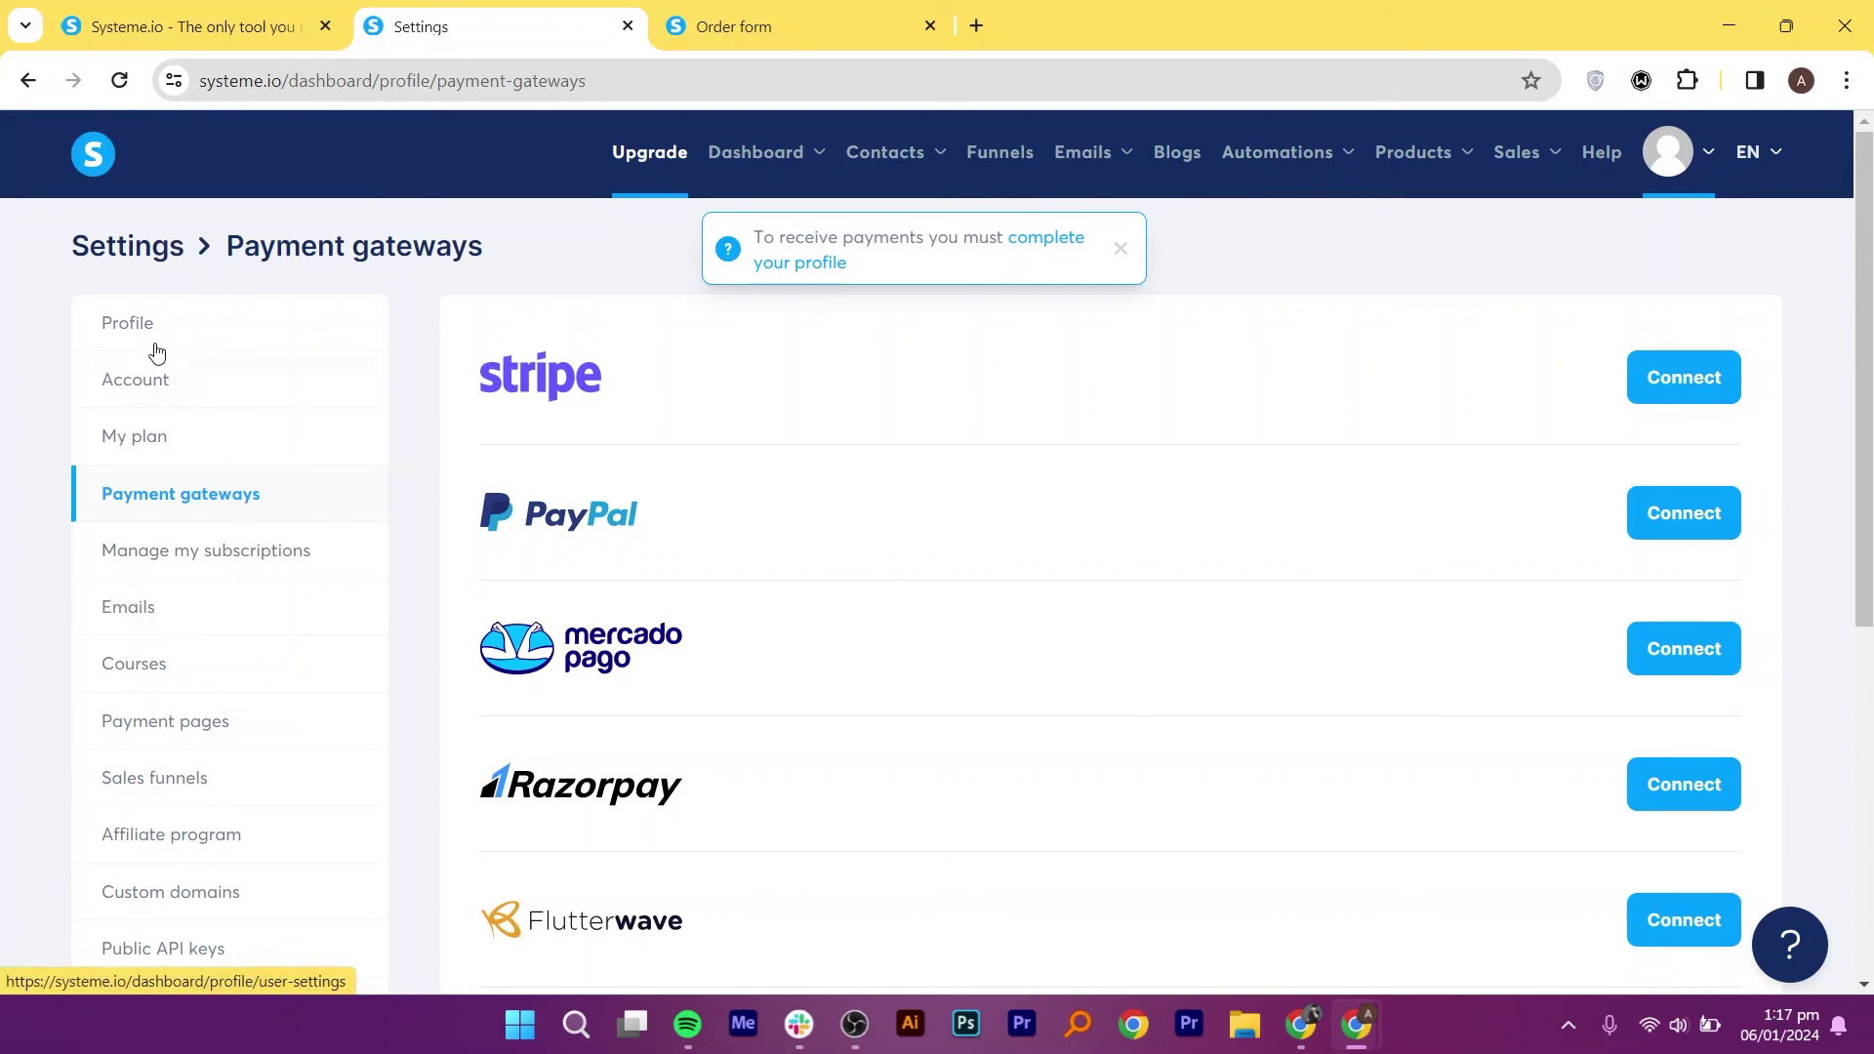
{"action": "left_click", "coordinate": [29, 80]}
{"action": "scroll", "coordinate": [1870, 884], "scroll_direction": "down", "scroll_amount": 2}
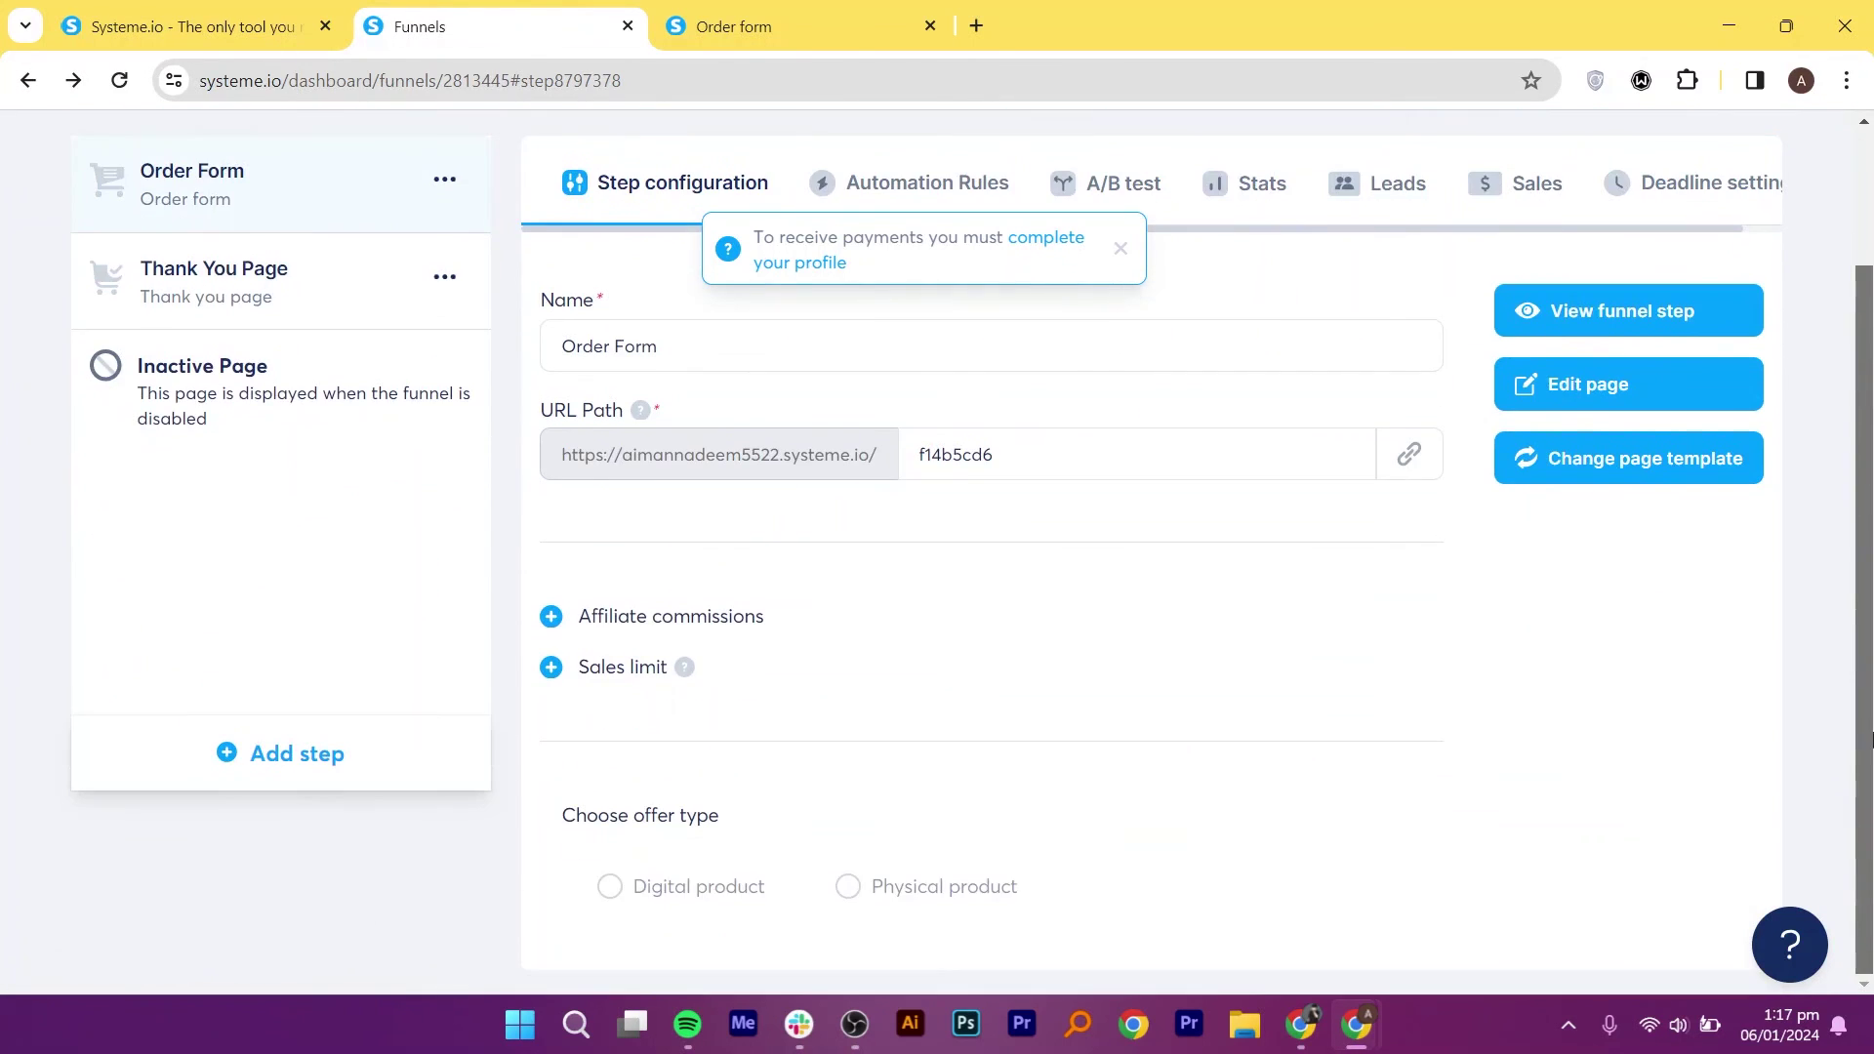